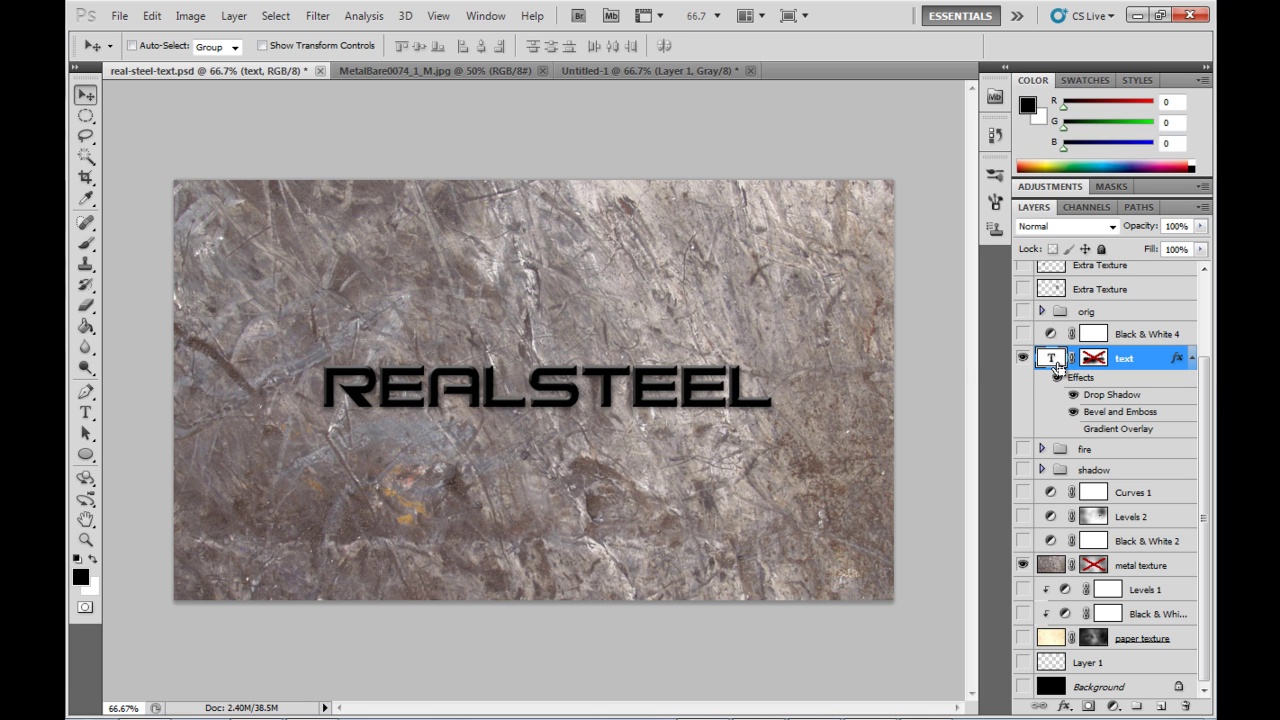
# Load the REALSTEEL letters as a selection and copy them into a new Layer 3 above the text layer
pyautogui.keyDown('ctrl'); pyautogui.click(1052, 360); pyautogui.keyUp('ctrl')
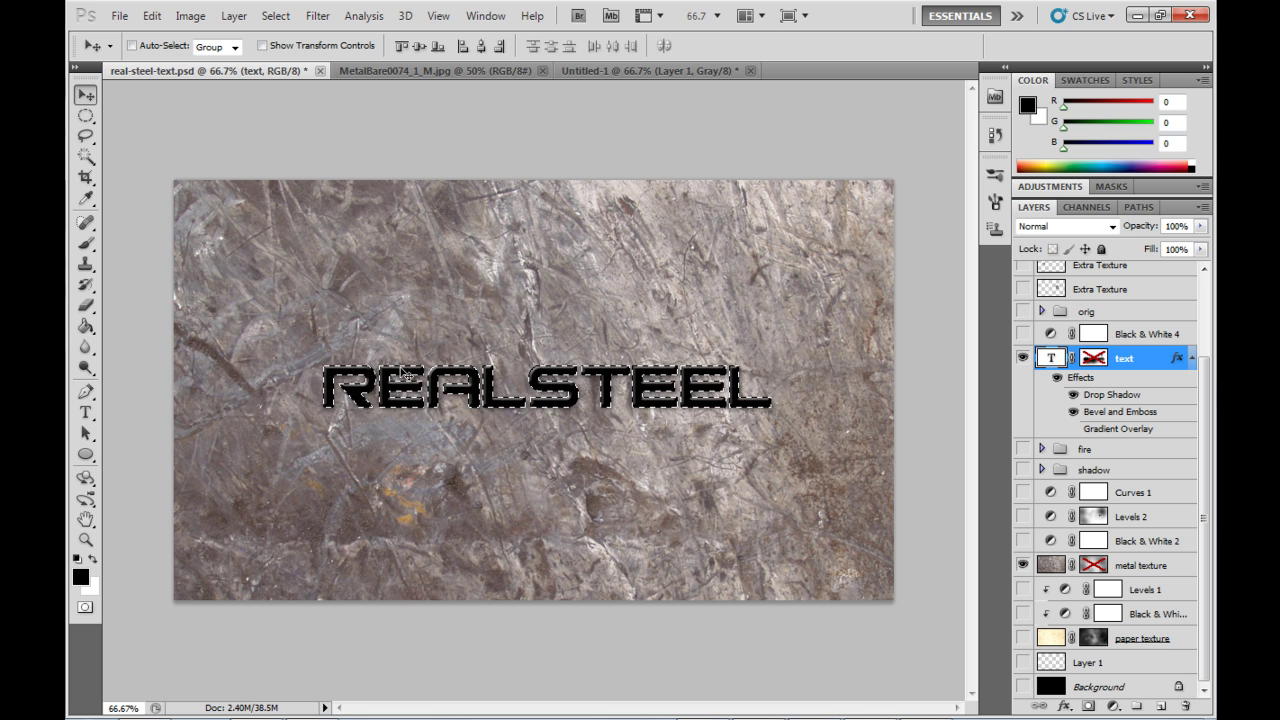
pyautogui.click(1022, 358)
pyautogui.click(1055, 566)
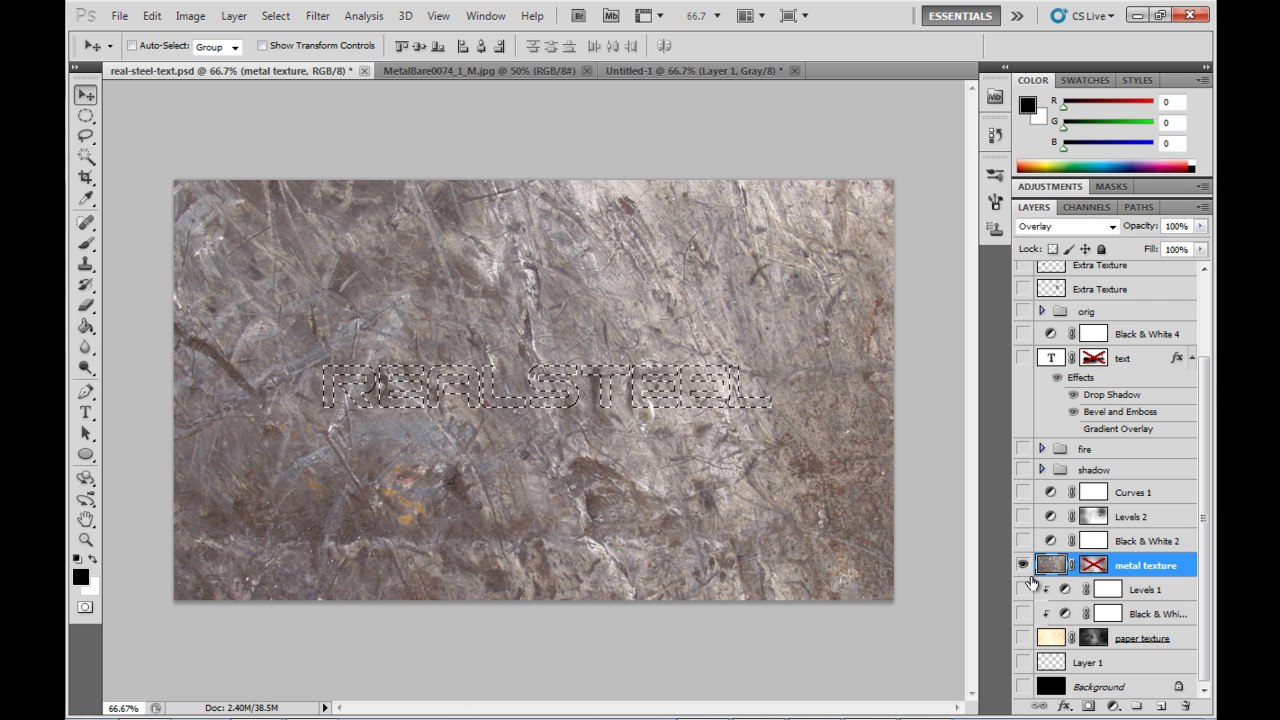
pyautogui.click(1022, 360)
pyautogui.click(1112, 394)
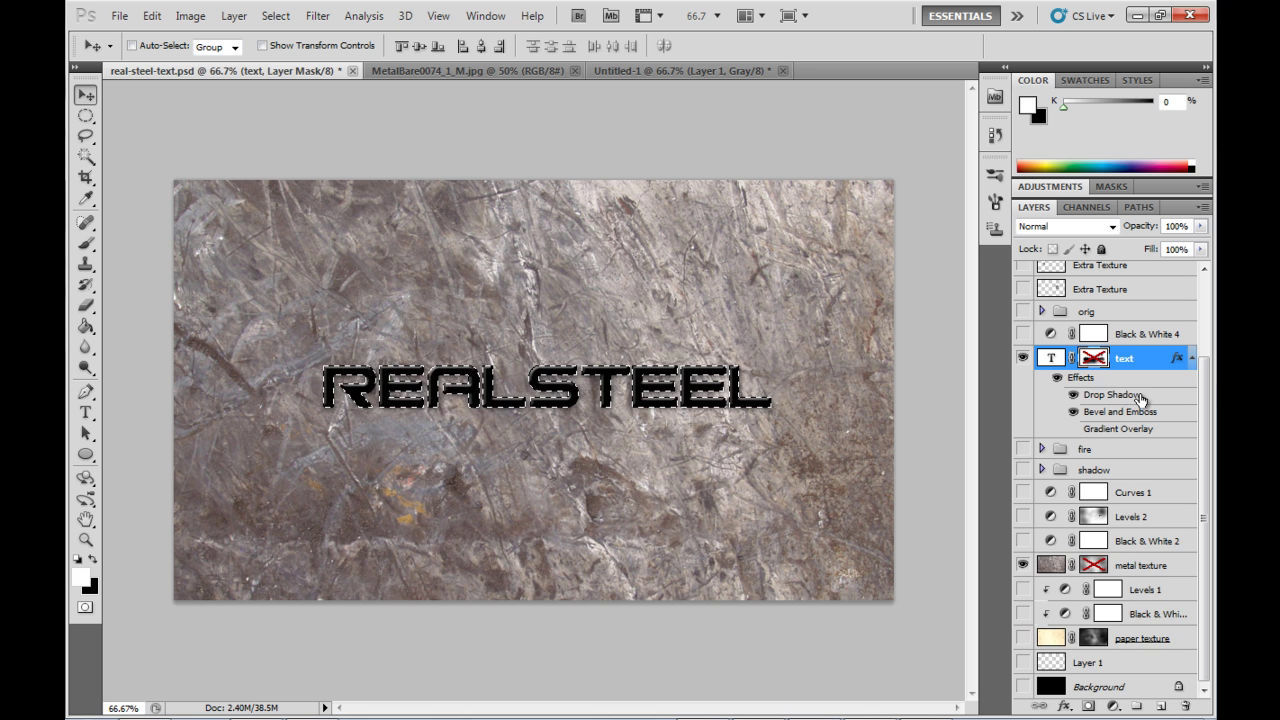
pyautogui.hotkey('ctrl', 'shift', 'alt', 'n')
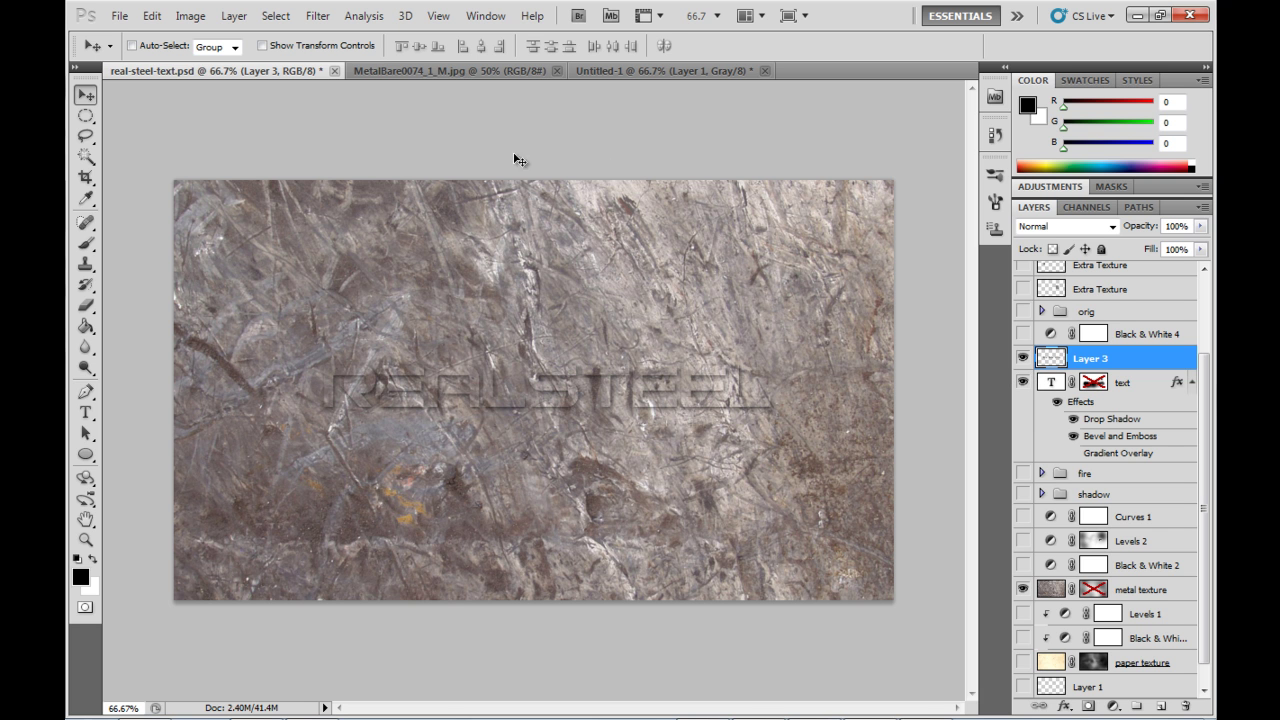
# Add a new Black & White 5 adjustment layer
pyautogui.click(238, 17)
pyautogui.moveTo(290, 172)
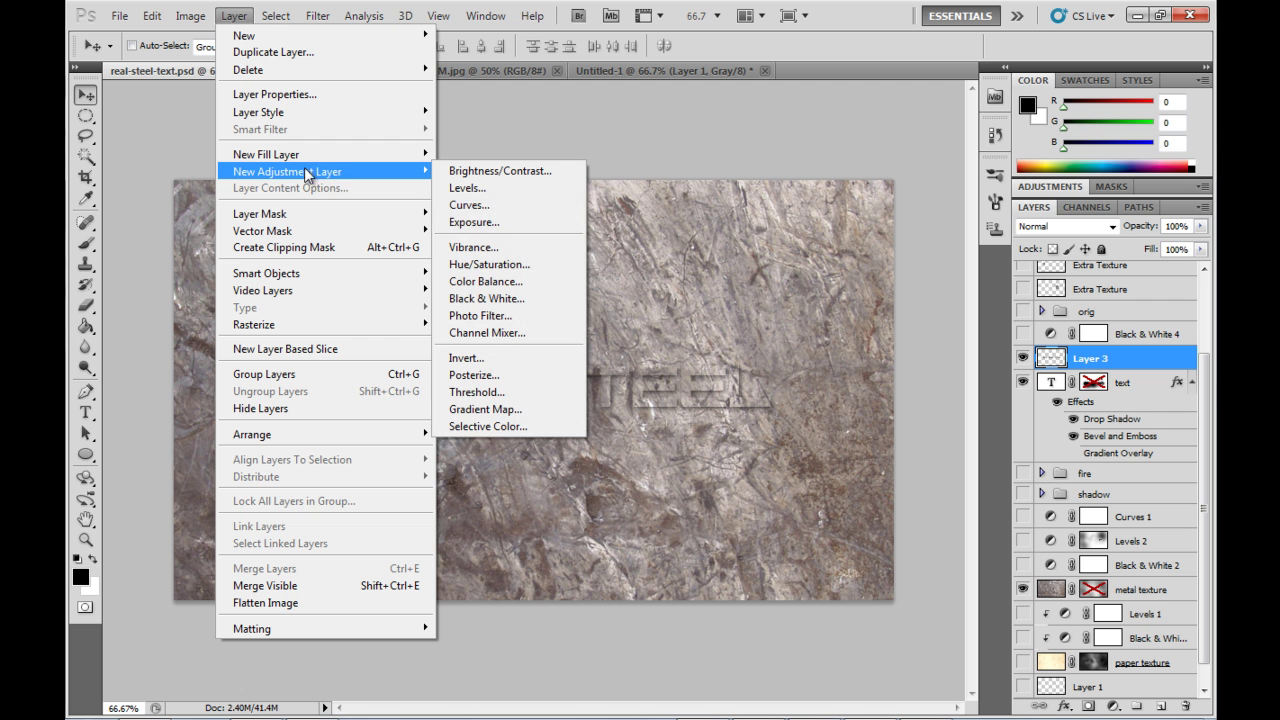
pyautogui.click(499, 299)
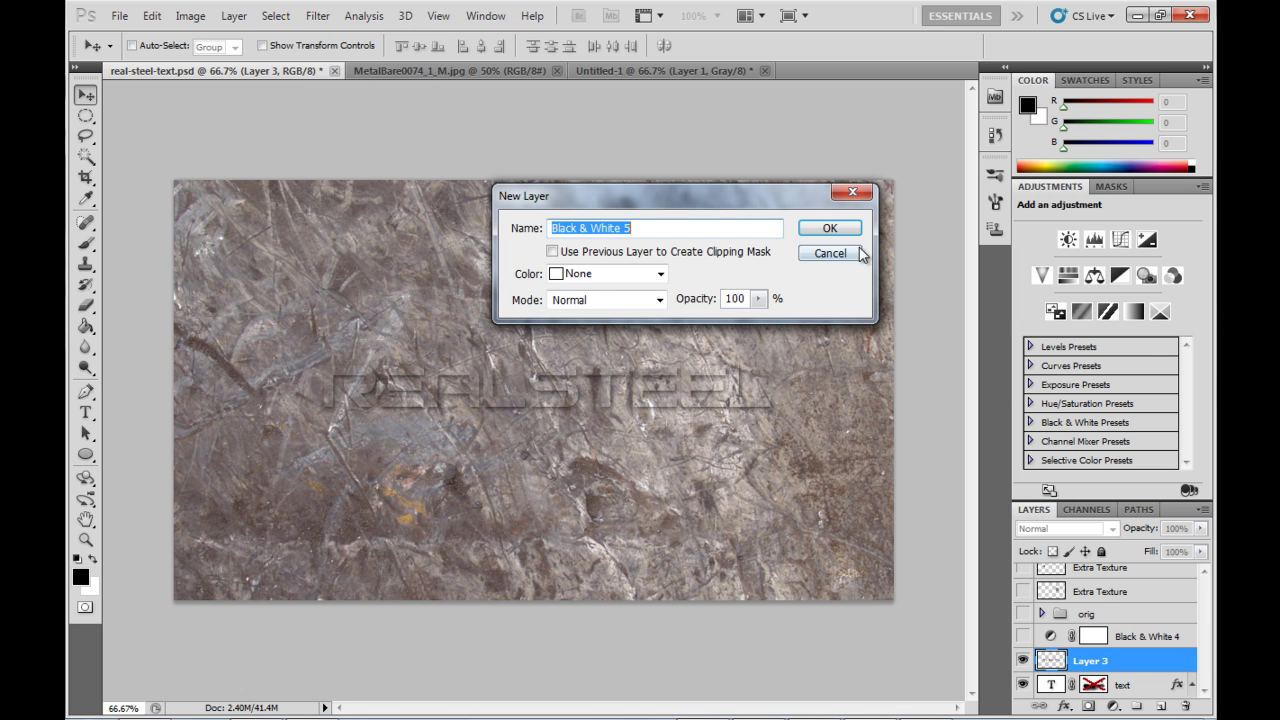
pyautogui.click(852, 229)
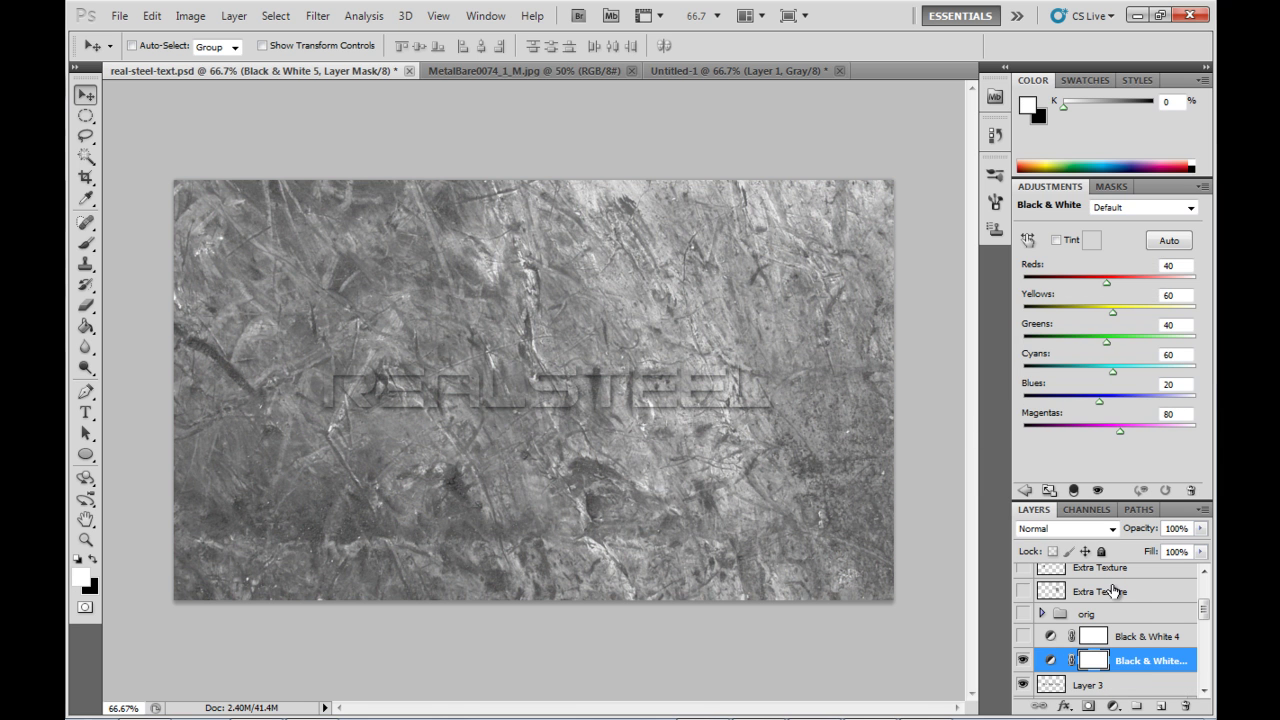
# Set Reds 300, Yellows 52, Greens 23, Cyans 59, Blues 24, Magentas 54, and clip it to Layer 3
pyautogui.scroll(-1, 1120, 644)
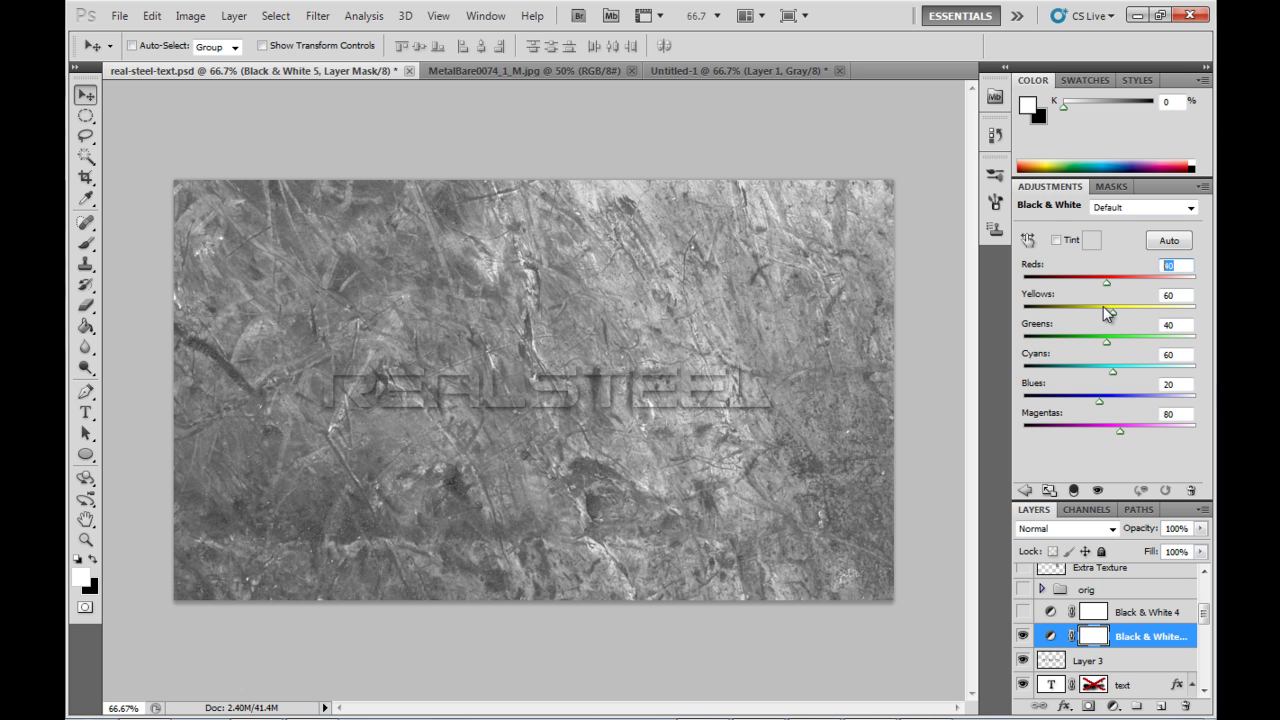
pyautogui.write('300')
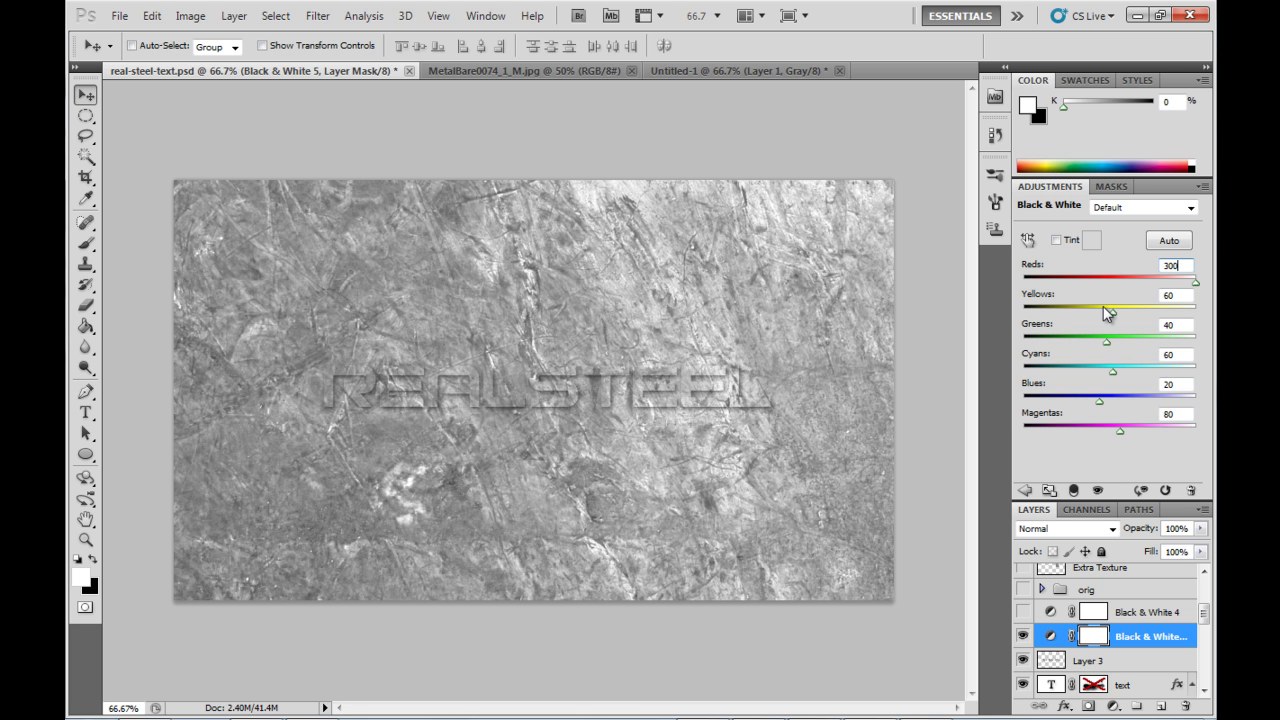
pyautogui.write('52')
pyautogui.press('Tab')
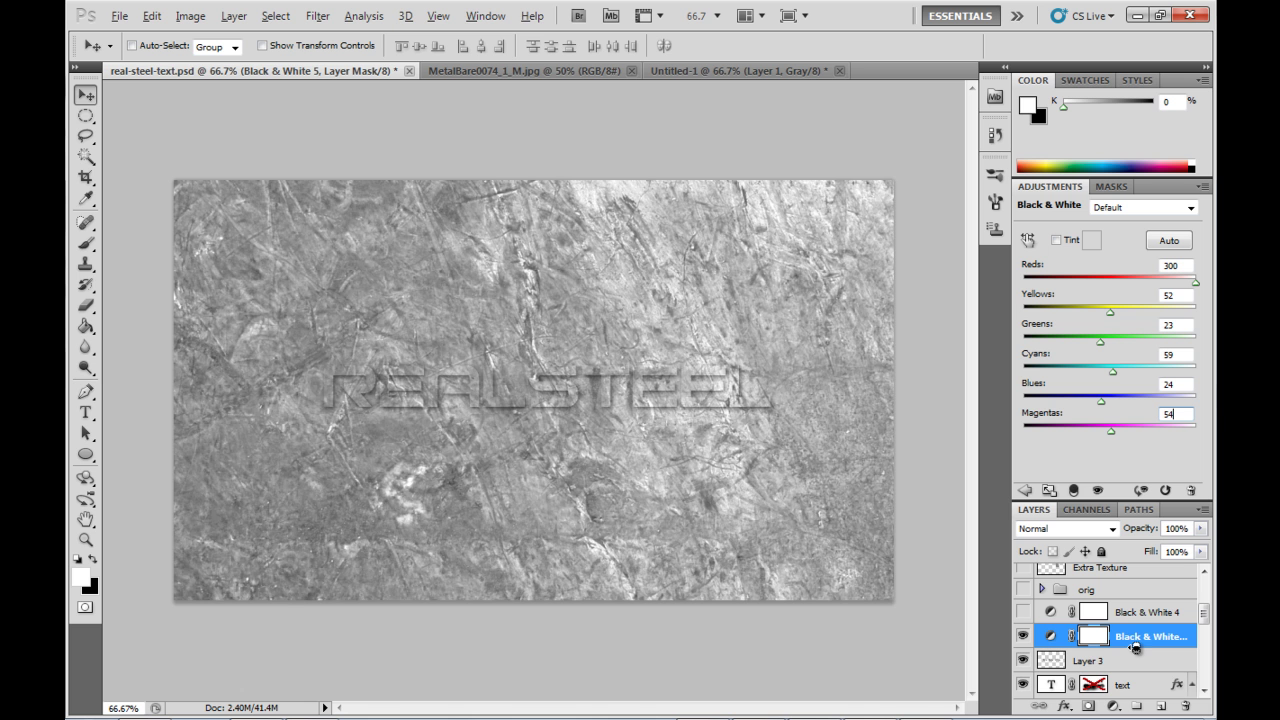
pyautogui.keyDown('alt'); pyautogui.click(1136, 647); pyautogui.keyUp('alt')
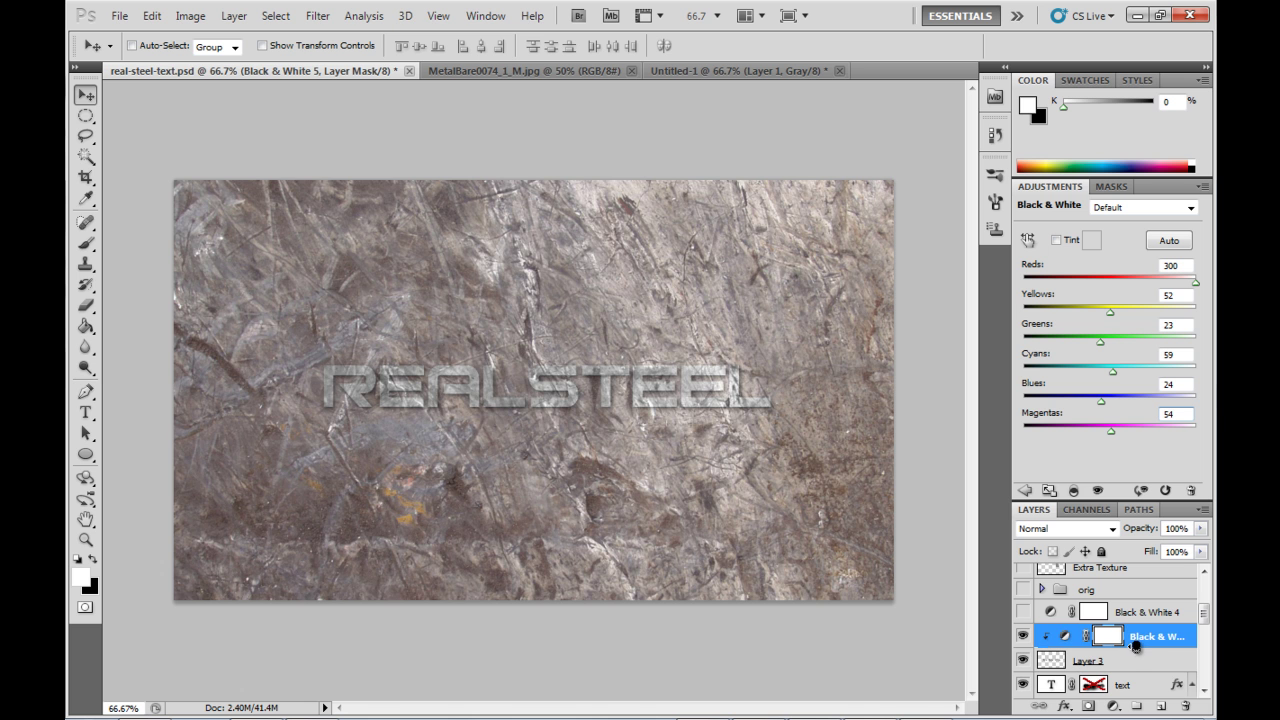
pyautogui.click(1022, 636)
# Add a Curves 3 adjustment layer clipped to Layer 3
pyautogui.click(1135, 661)
pyautogui.click(234, 16)
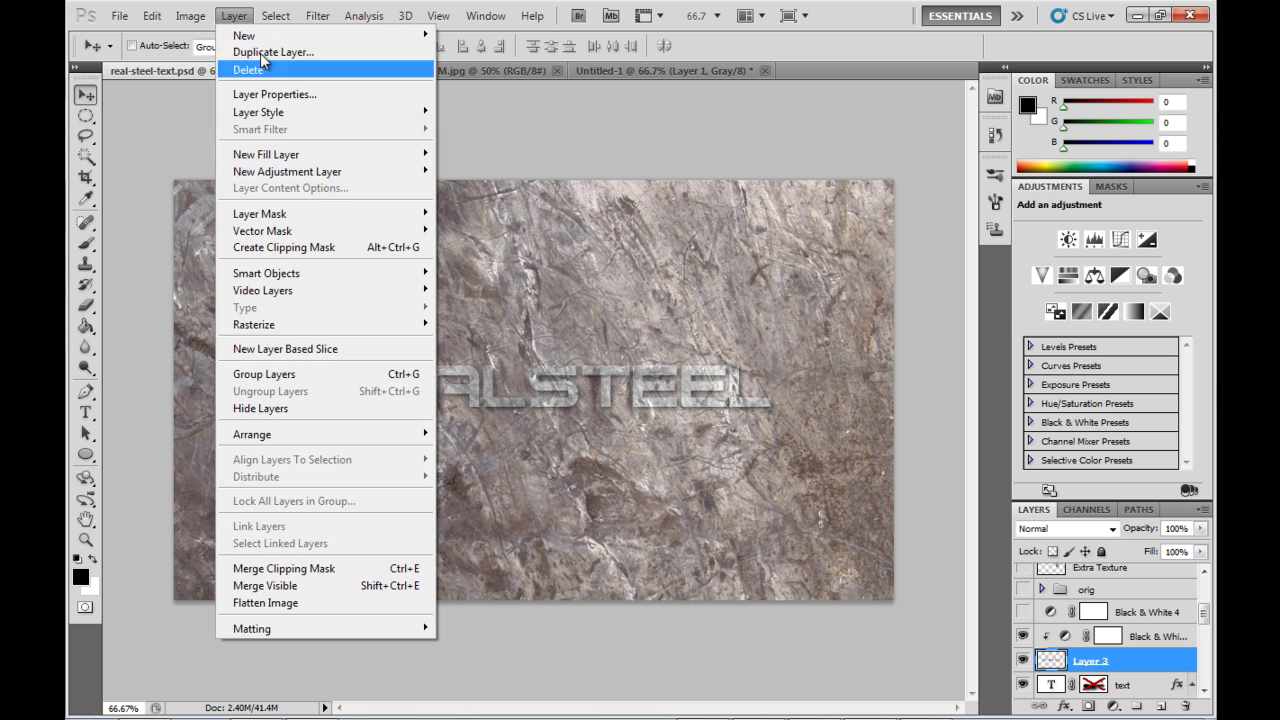
pyautogui.moveTo(298, 172)
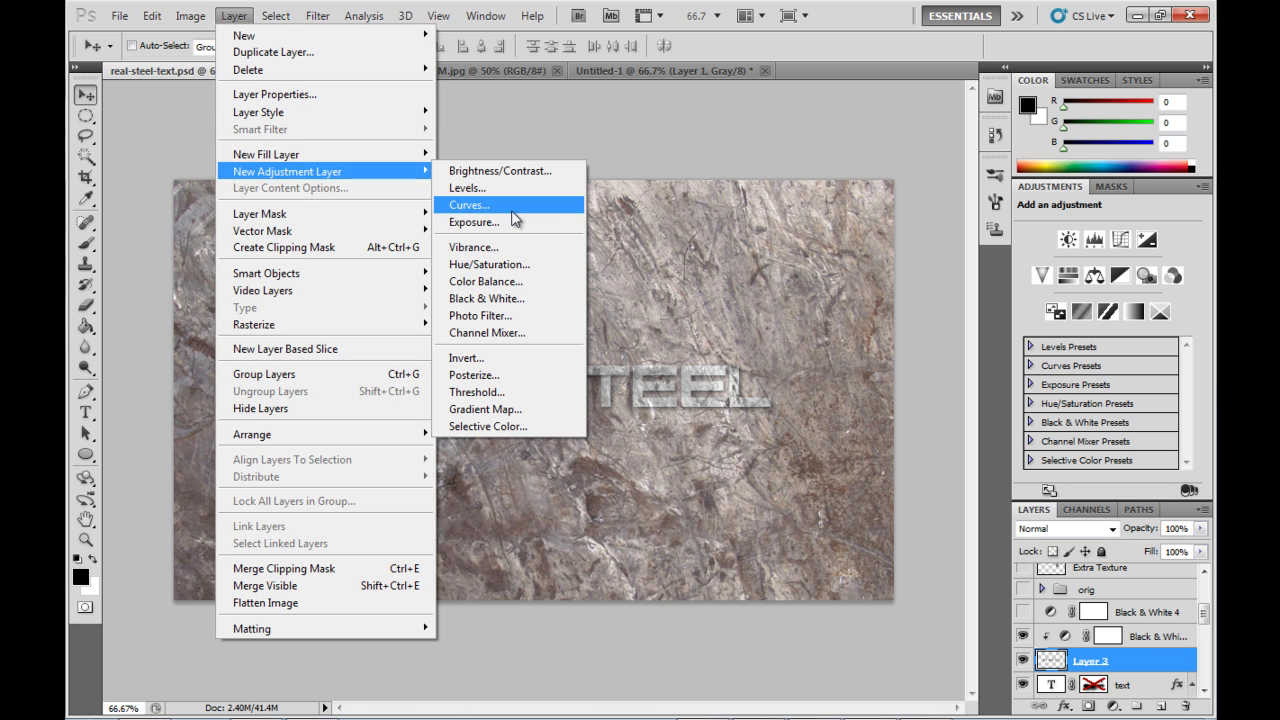
pyautogui.click(440, 206)
pyautogui.click(818, 235)
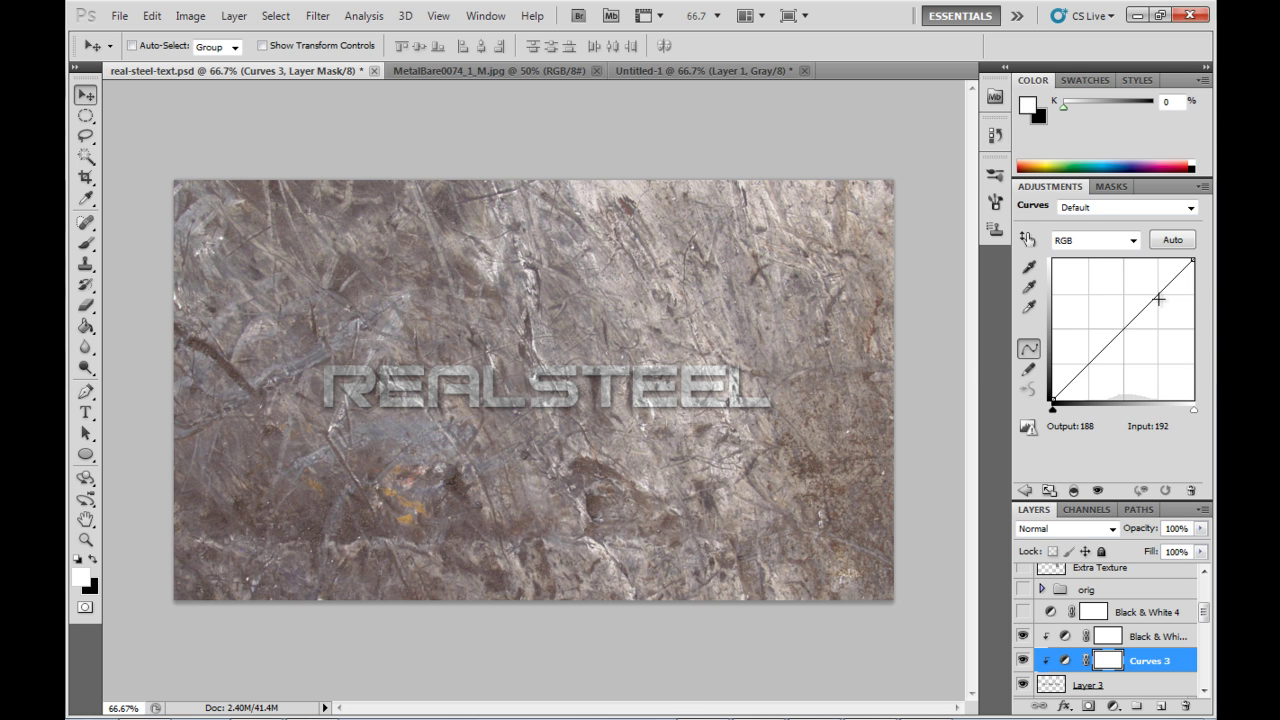
# Bend the curve into an S shape to deepen the steel letters' contrast, then compare before and after
pyautogui.moveTo(1089, 362); pyautogui.dragTo(1083, 358)
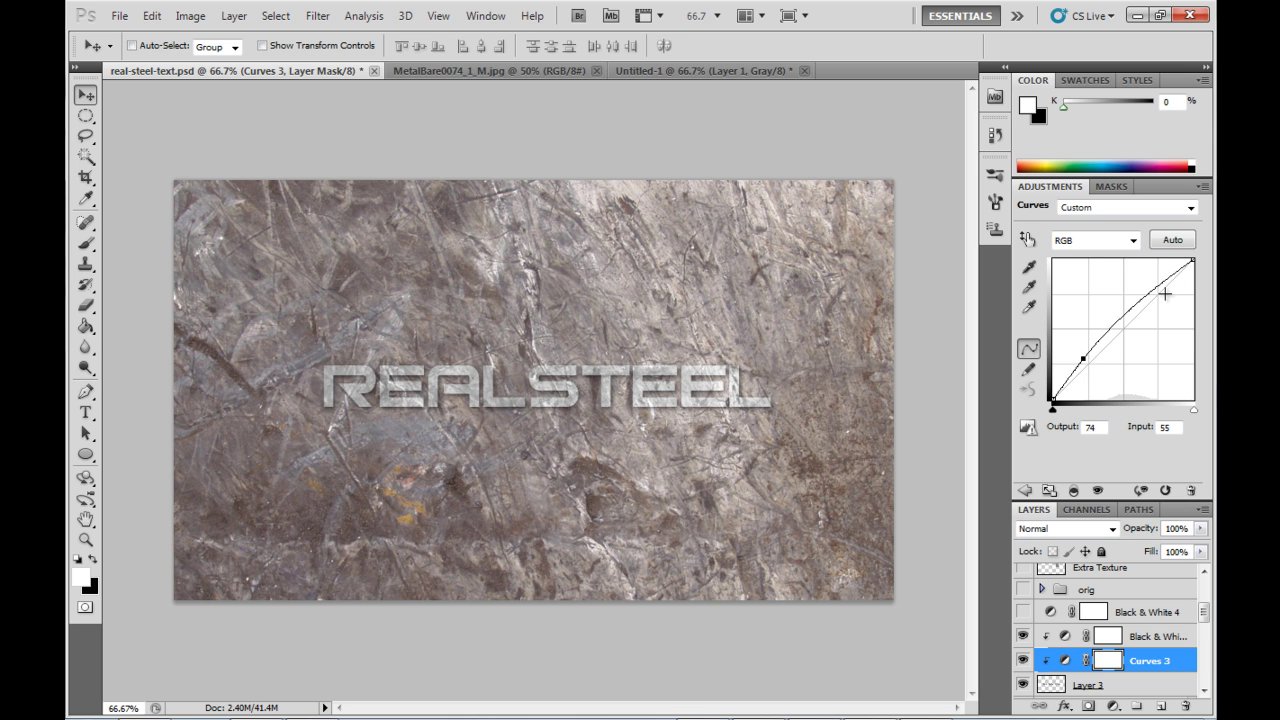
pyautogui.moveTo(1165, 293); pyautogui.dragTo(1164, 303)
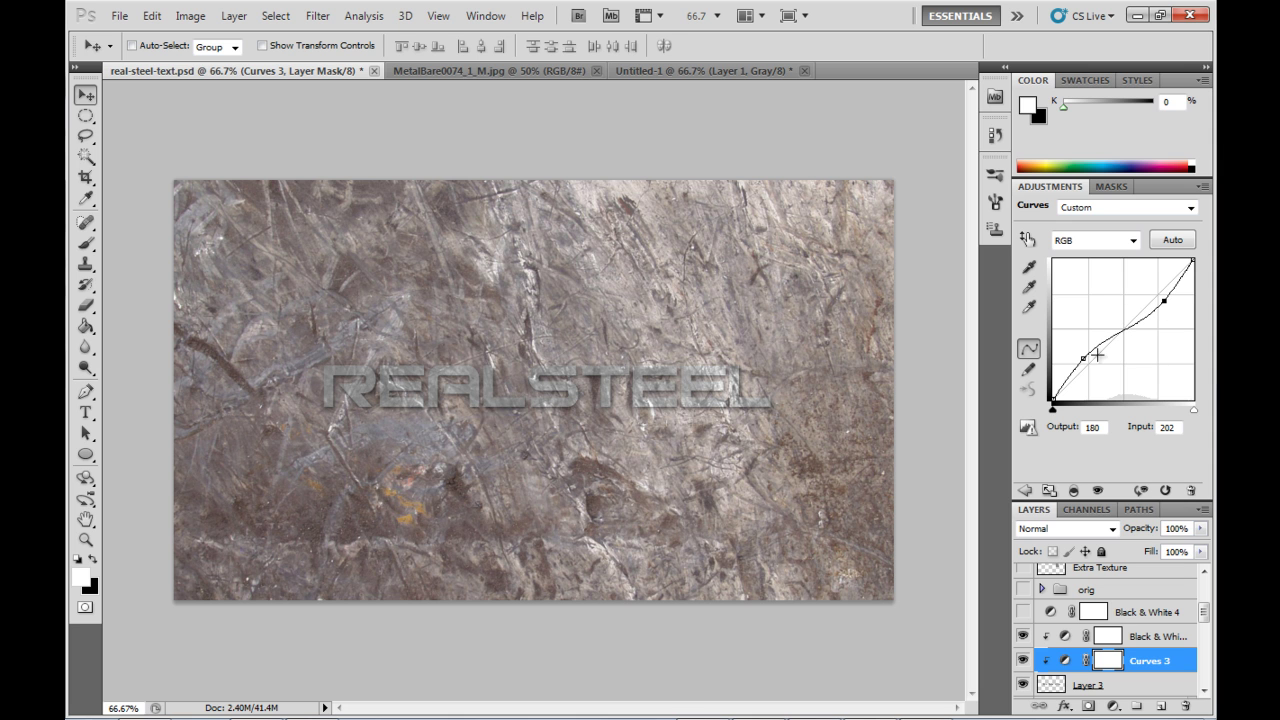
pyautogui.click(1083, 357)
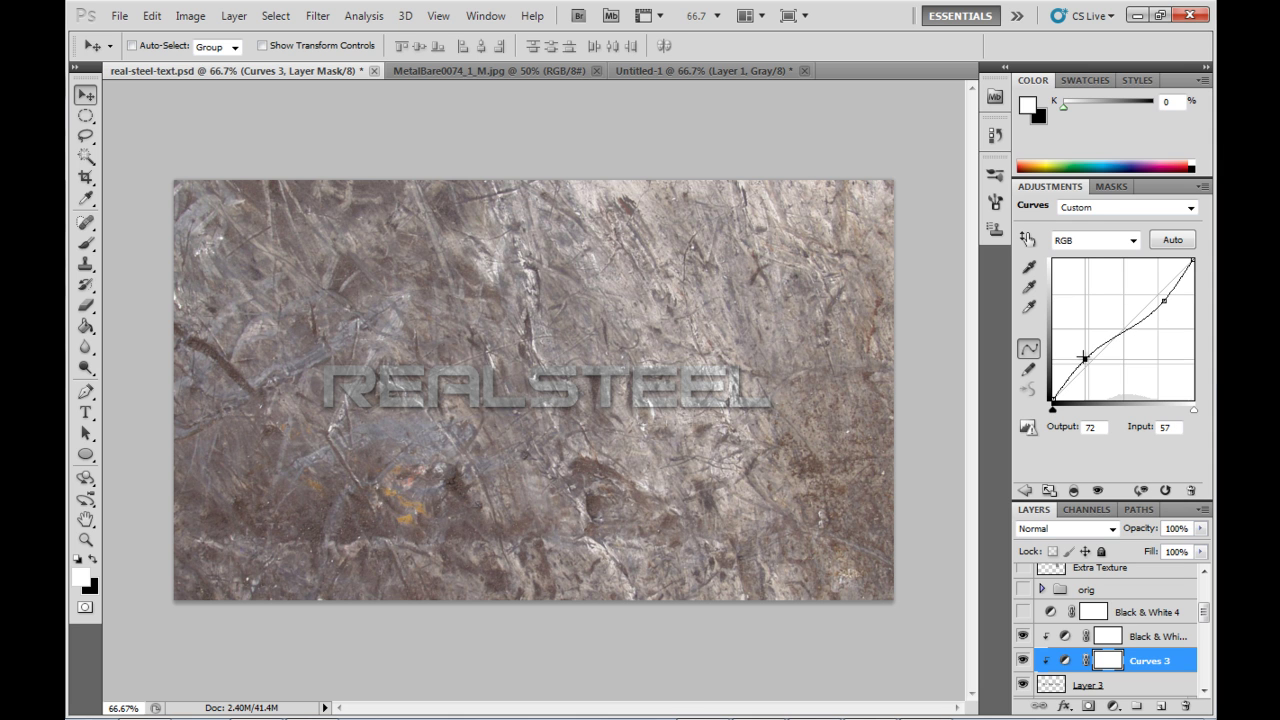
pyautogui.moveTo(1083, 357); pyautogui.dragTo(1082, 363)
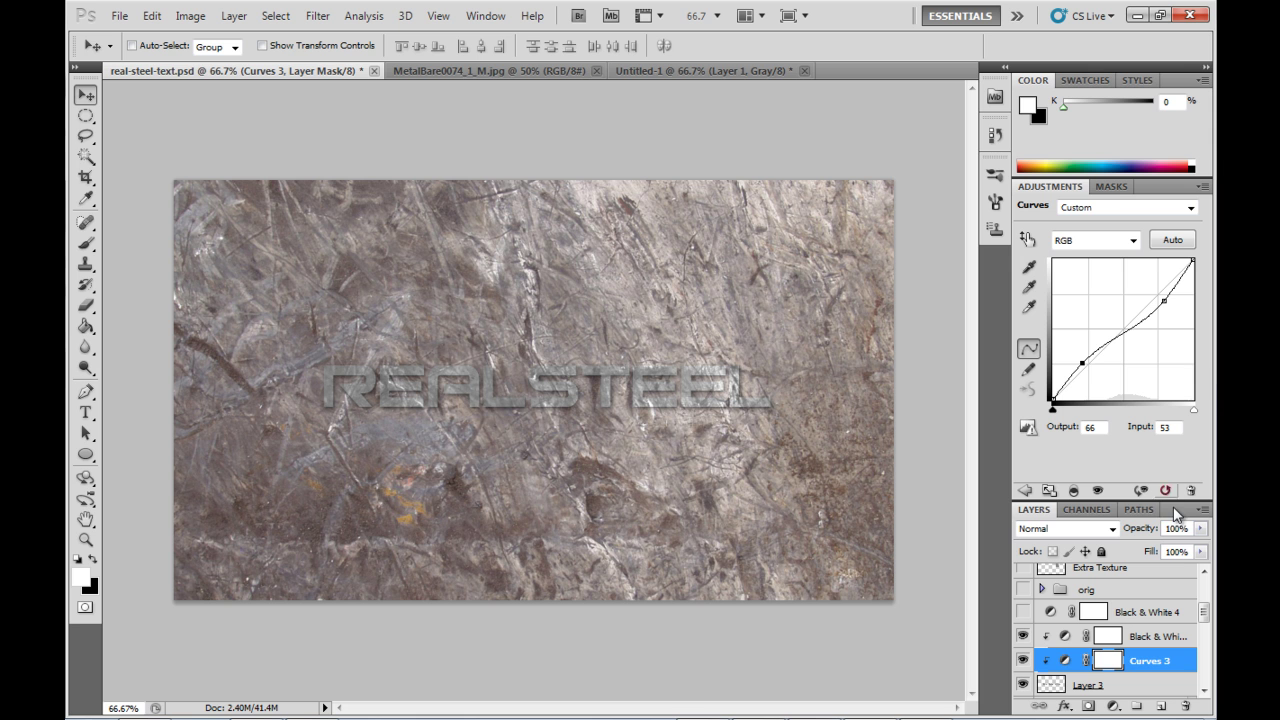
pyautogui.click(1023, 661)
pyautogui.click(1023, 661)
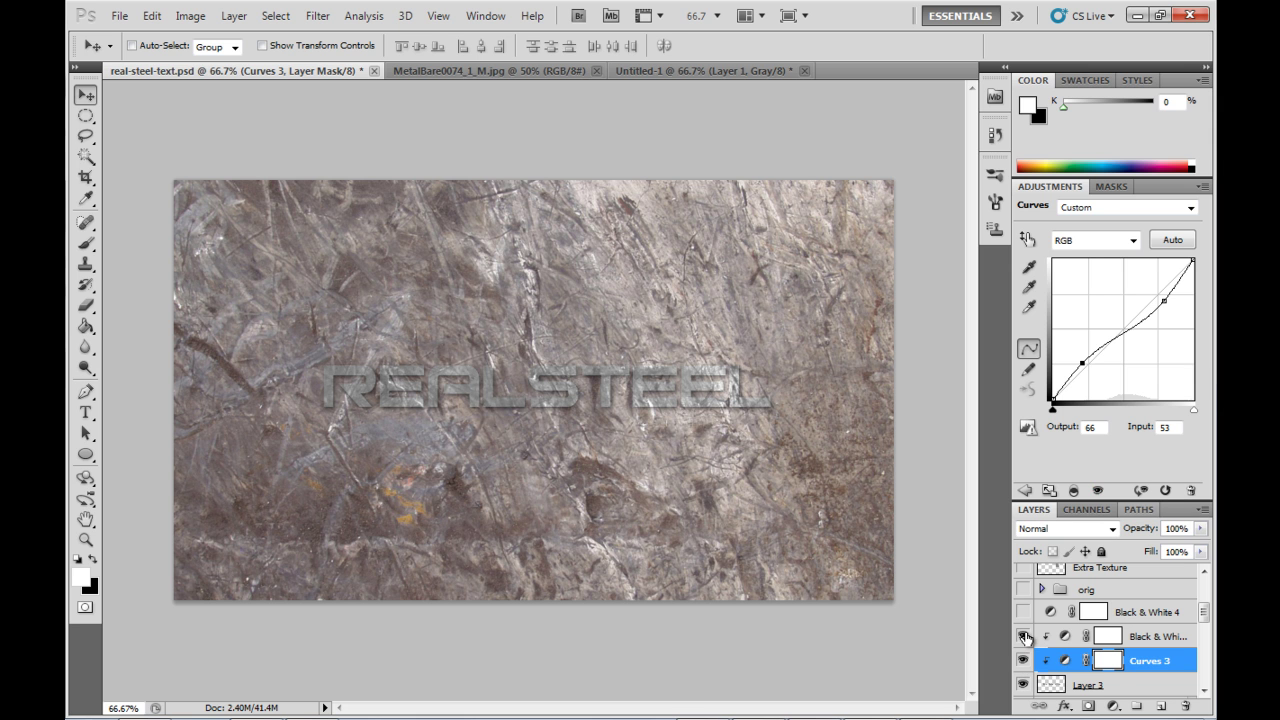
# Erase along the letter bottoms on Layer 3 with a 20% flow eraser to darken the lower edges
pyautogui.click(1023, 636)
pyautogui.click(1023, 636)
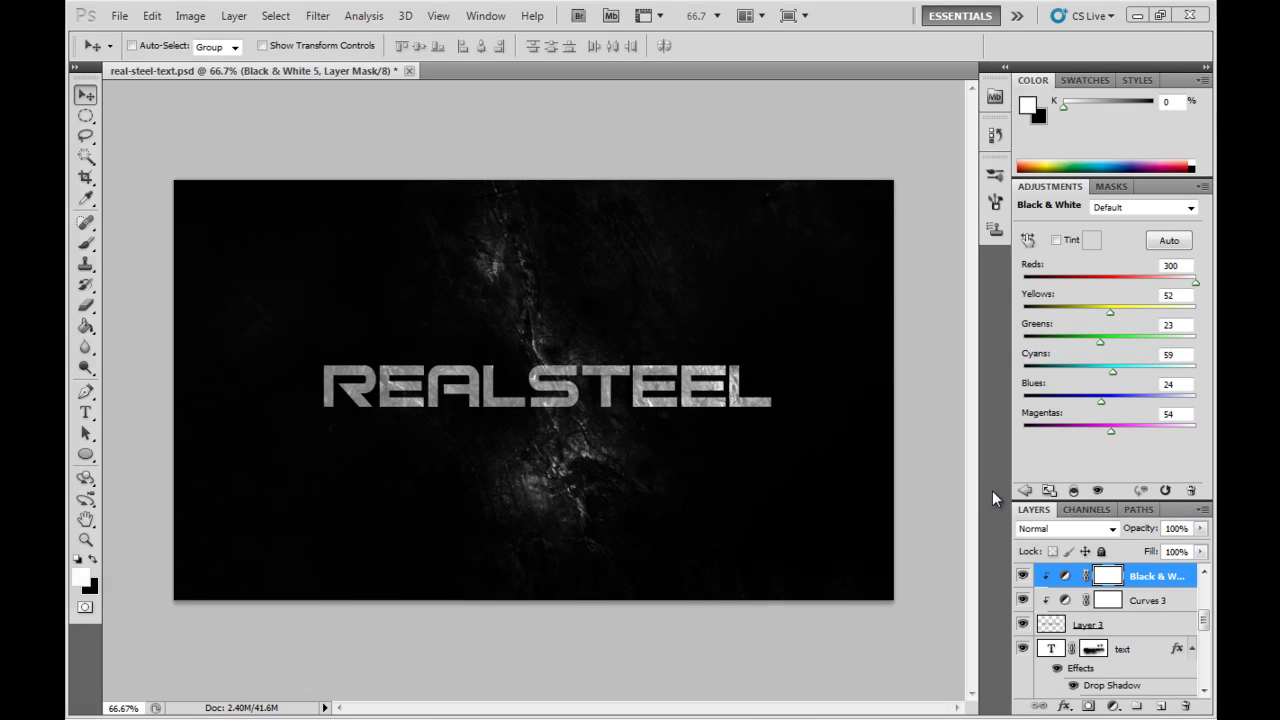
pyautogui.click(1129, 632)
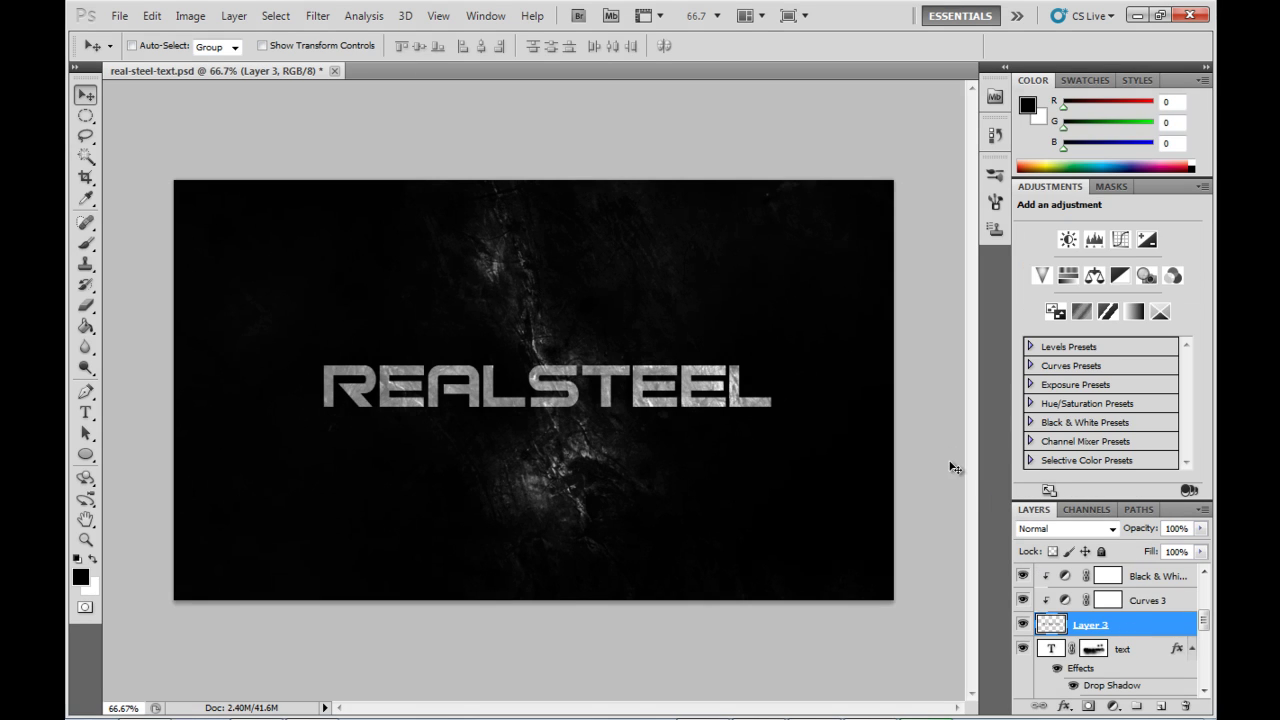
pyautogui.scroll(-5, 1055, 615)
pyautogui.scroll(6, 1058, 625)
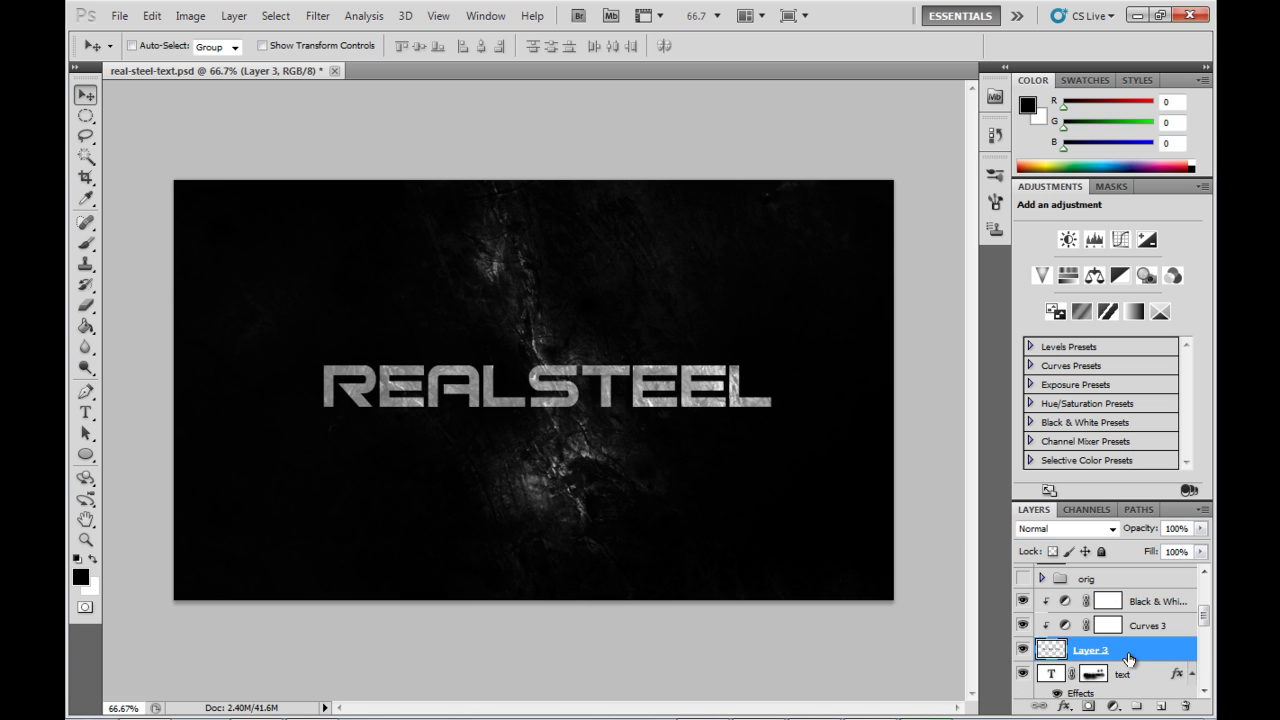
pyautogui.click(86, 305)
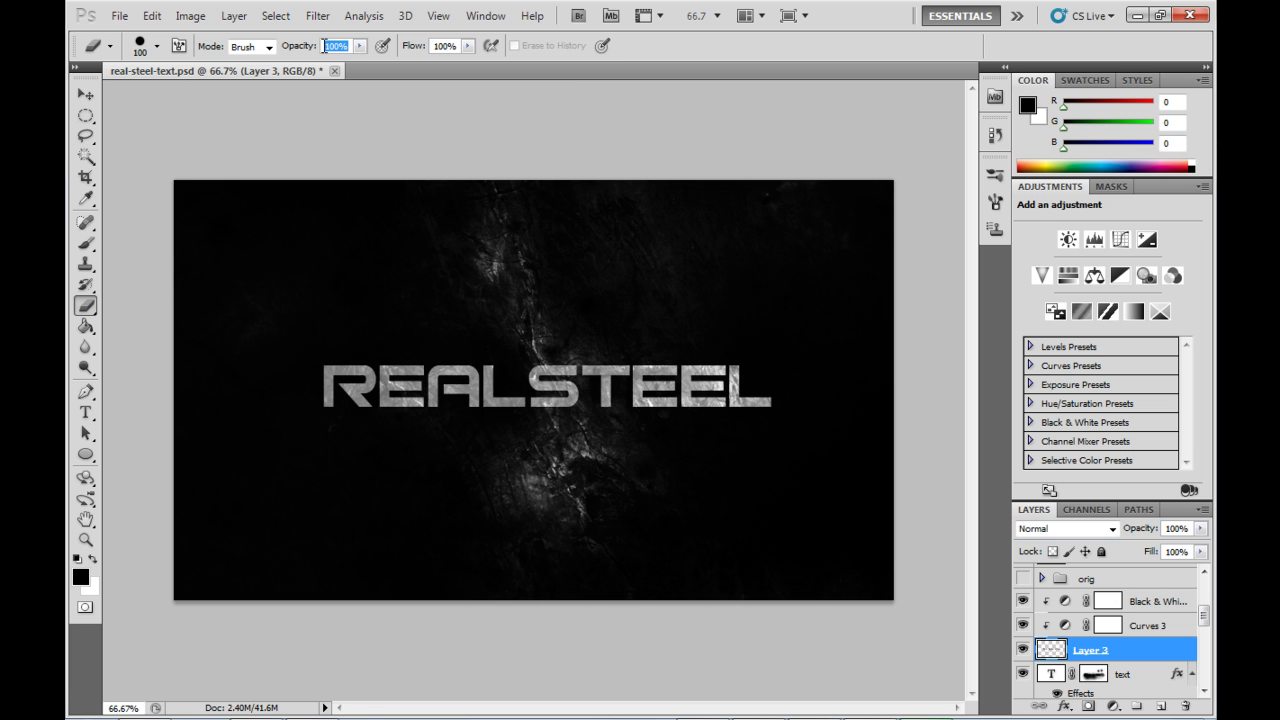
pyautogui.write('0')
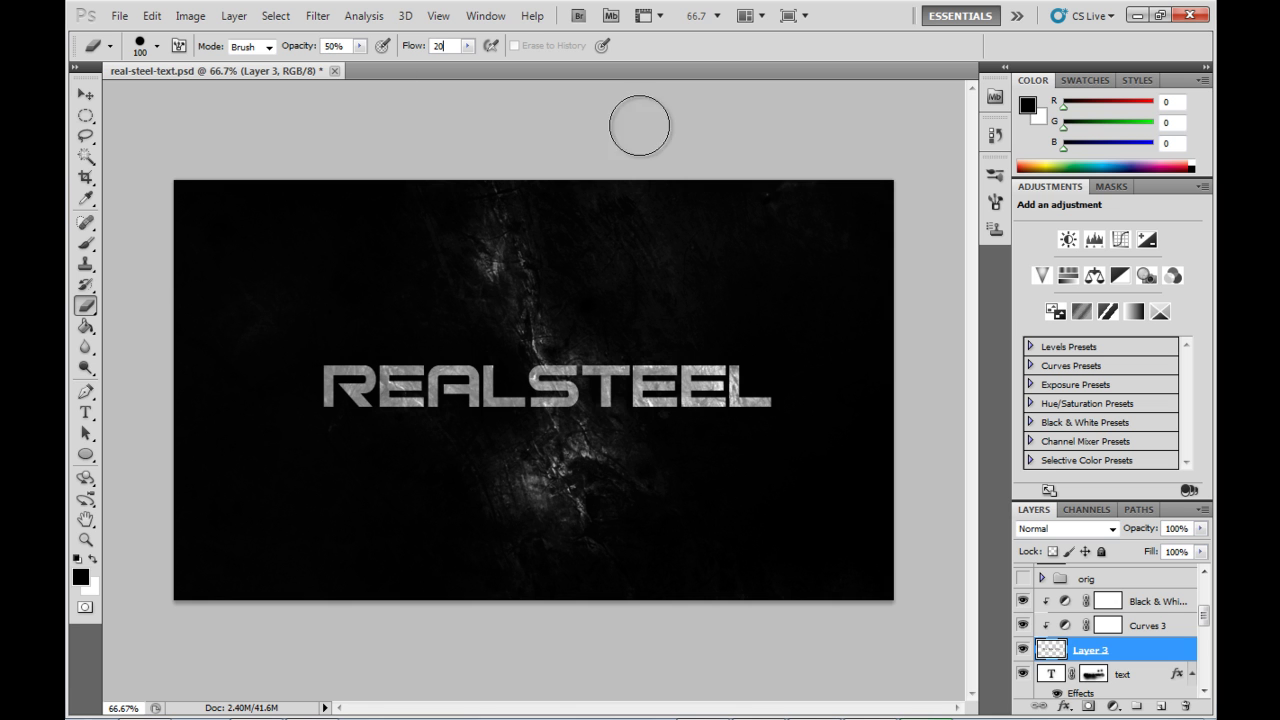
pyautogui.press('Return')
pyautogui.moveTo(803, 445)
pyautogui.mouseDown()
pyautogui.moveTo(581, 442)
pyautogui.moveTo(701, 419)
pyautogui.moveTo(705, 393)
pyautogui.moveTo(505, 440)
pyautogui.moveTo(436, 418)
pyautogui.moveTo(315, 434)
pyautogui.moveTo(328, 355)
pyautogui.moveTo(746, 366)
pyautogui.mouseUp()
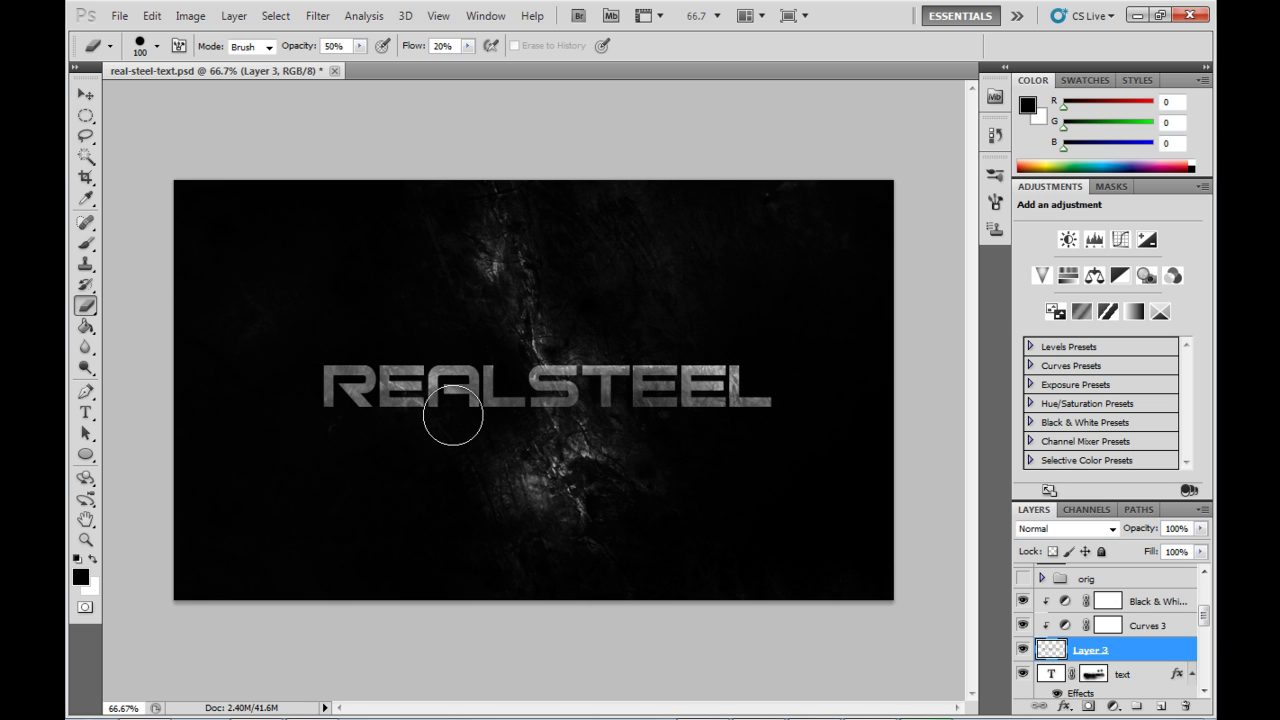
pyautogui.moveTo(372, 425)
pyautogui.mouseDown()
pyautogui.moveTo(313, 420)
pyautogui.moveTo(378, 436)
pyautogui.moveTo(484, 426)
pyautogui.moveTo(590, 437)
pyautogui.moveTo(729, 415)
pyautogui.mouseUp()
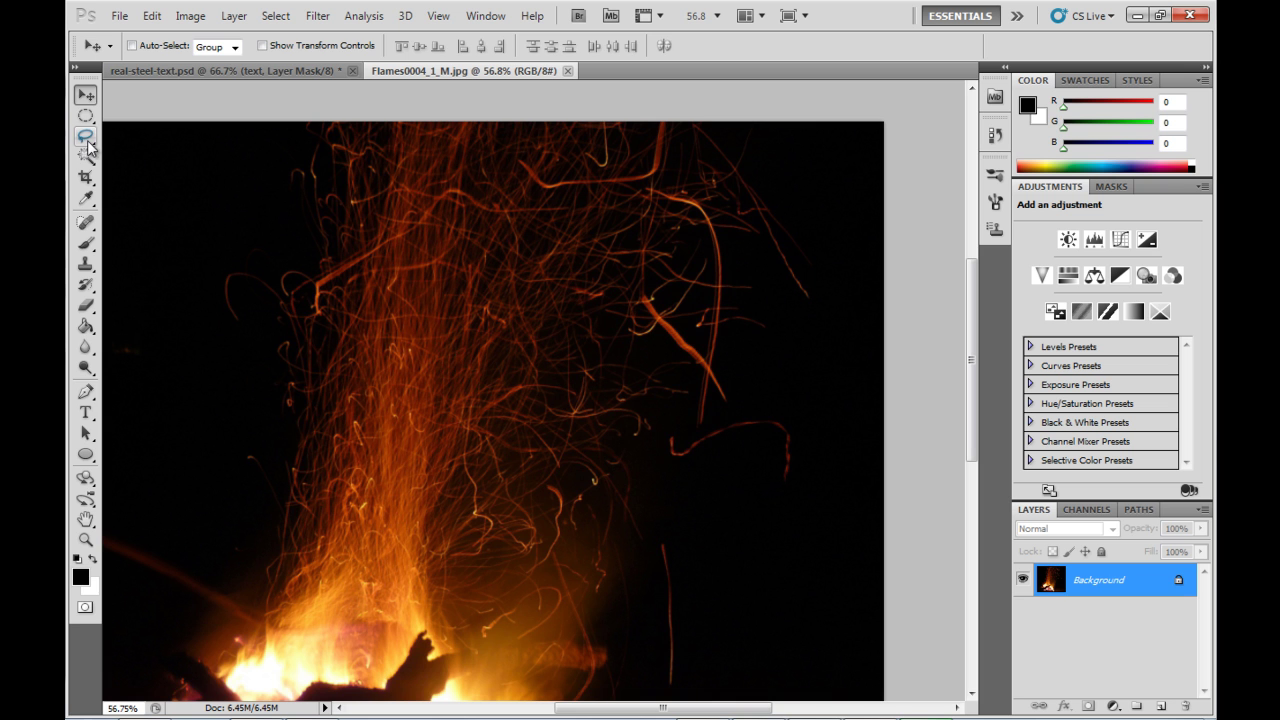
# Lasso a 30 px feathered patch of sparks in Flames0004_1_M.jpg, then return to the REALSTEEL document
pyautogui.click(86, 137)
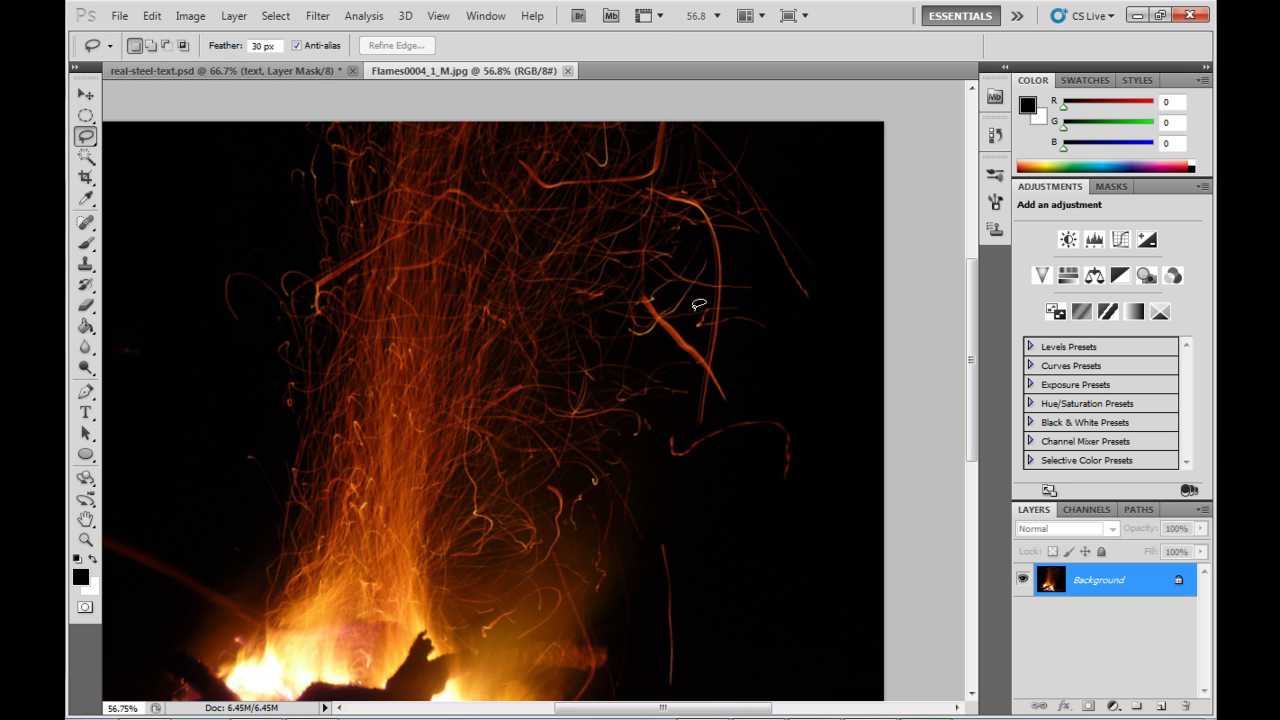
pyautogui.moveTo(698, 305)
pyautogui.mouseDown()
pyautogui.moveTo(624, 270)
pyautogui.moveTo(400, 261)
pyautogui.moveTo(326, 316)
pyautogui.moveTo(319, 394)
pyautogui.moveTo(425, 475)
pyautogui.moveTo(625, 448)
pyautogui.moveTo(726, 375)
pyautogui.moveTo(684, 283)
pyautogui.mouseUp()
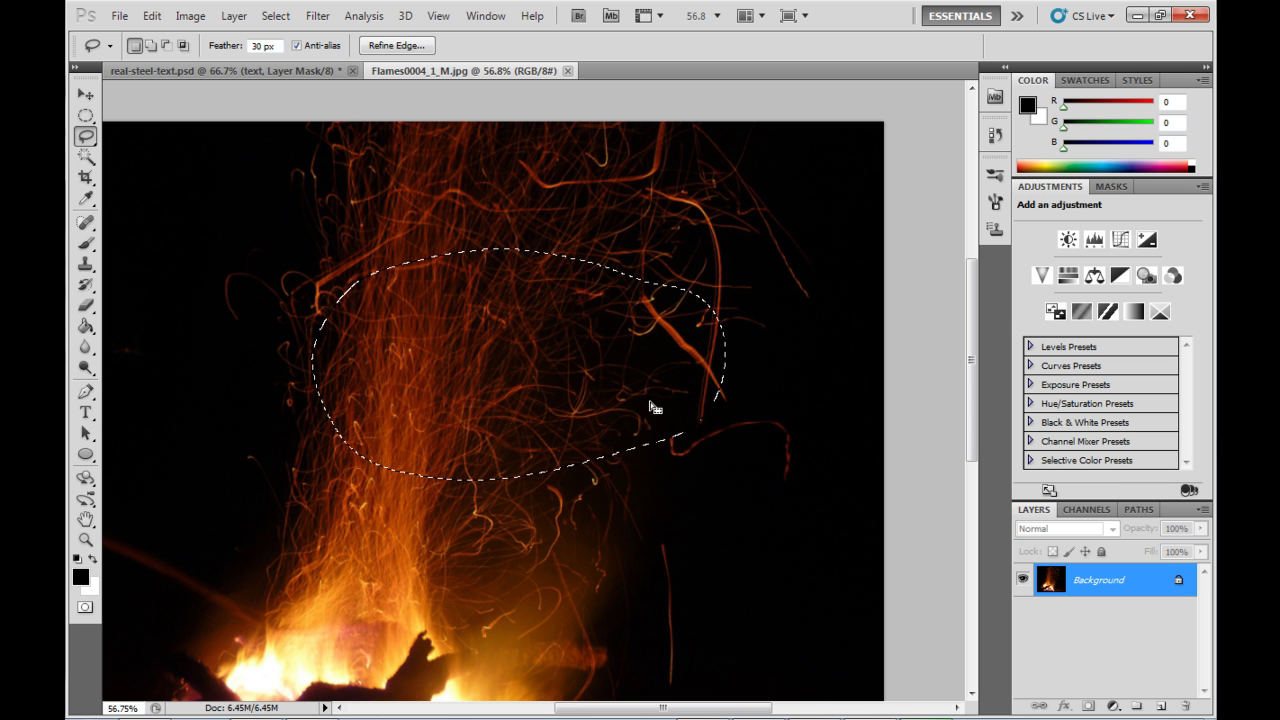
pyautogui.click(263, 74)
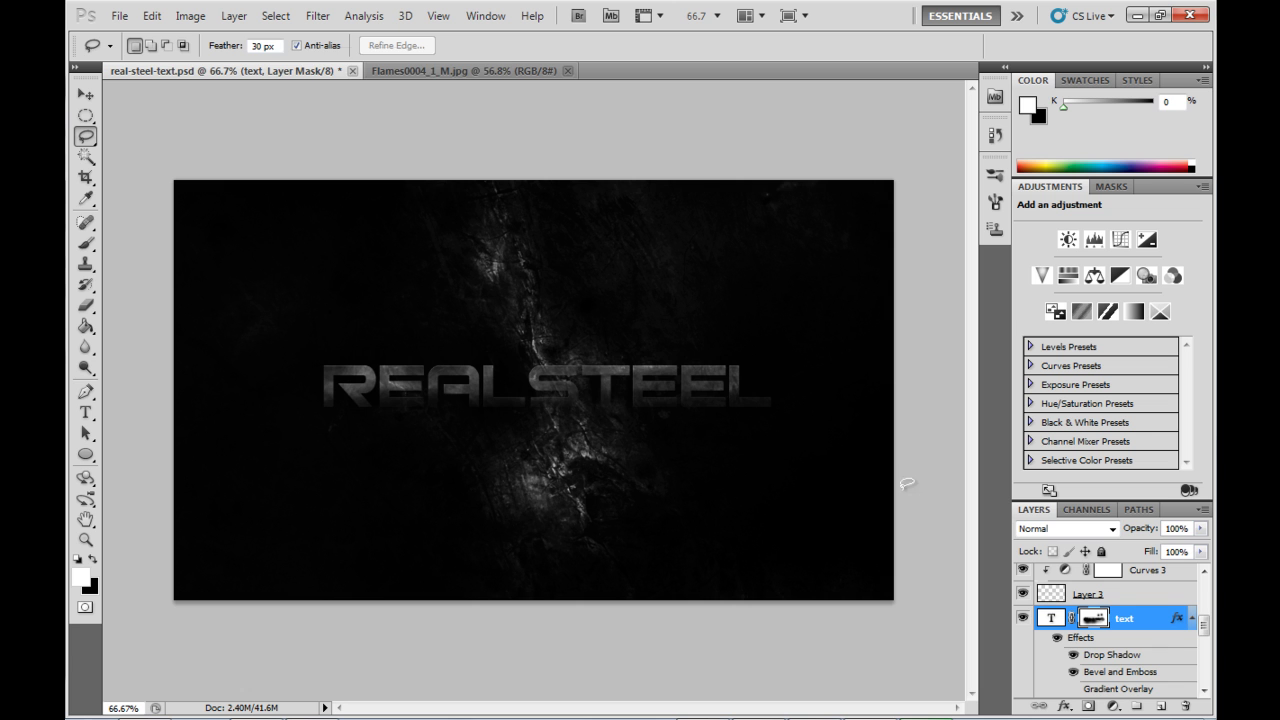
# Paste the flames as Layer 4 and drag it below the REALSTEEL text layer
pyautogui.hotkey('ctrl', 'v')
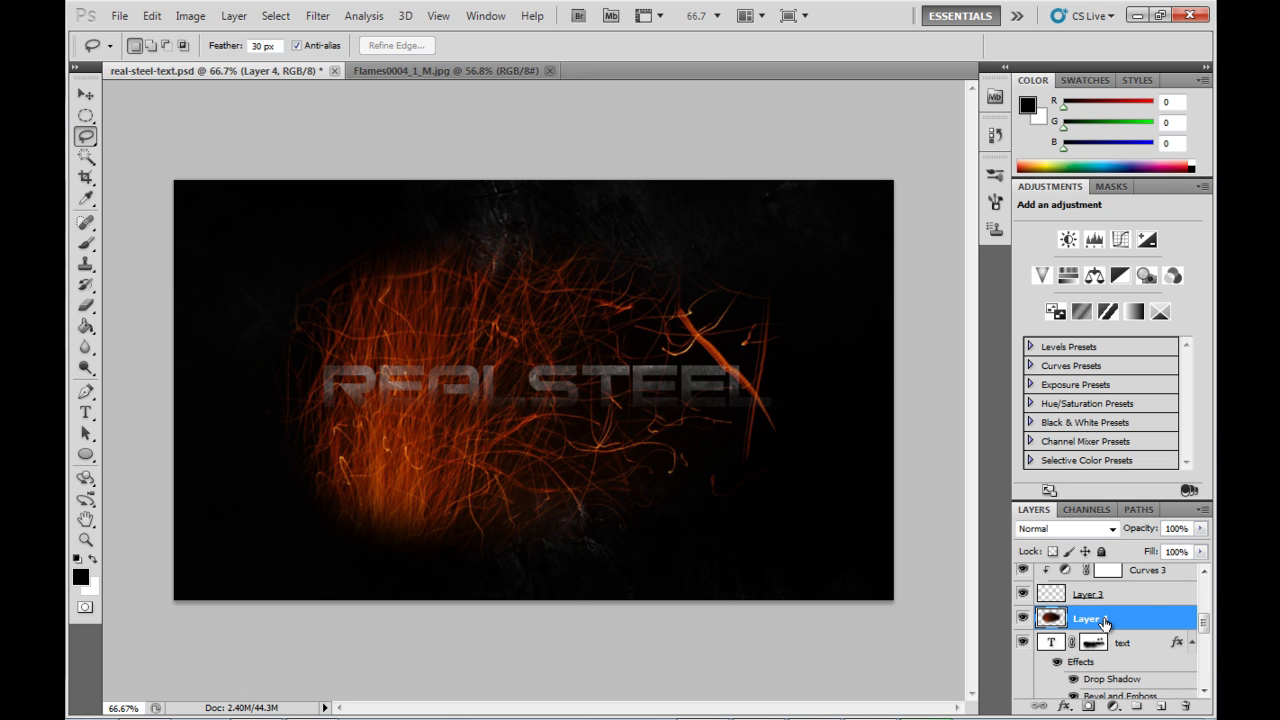
pyautogui.scroll(-2, 1104, 622)
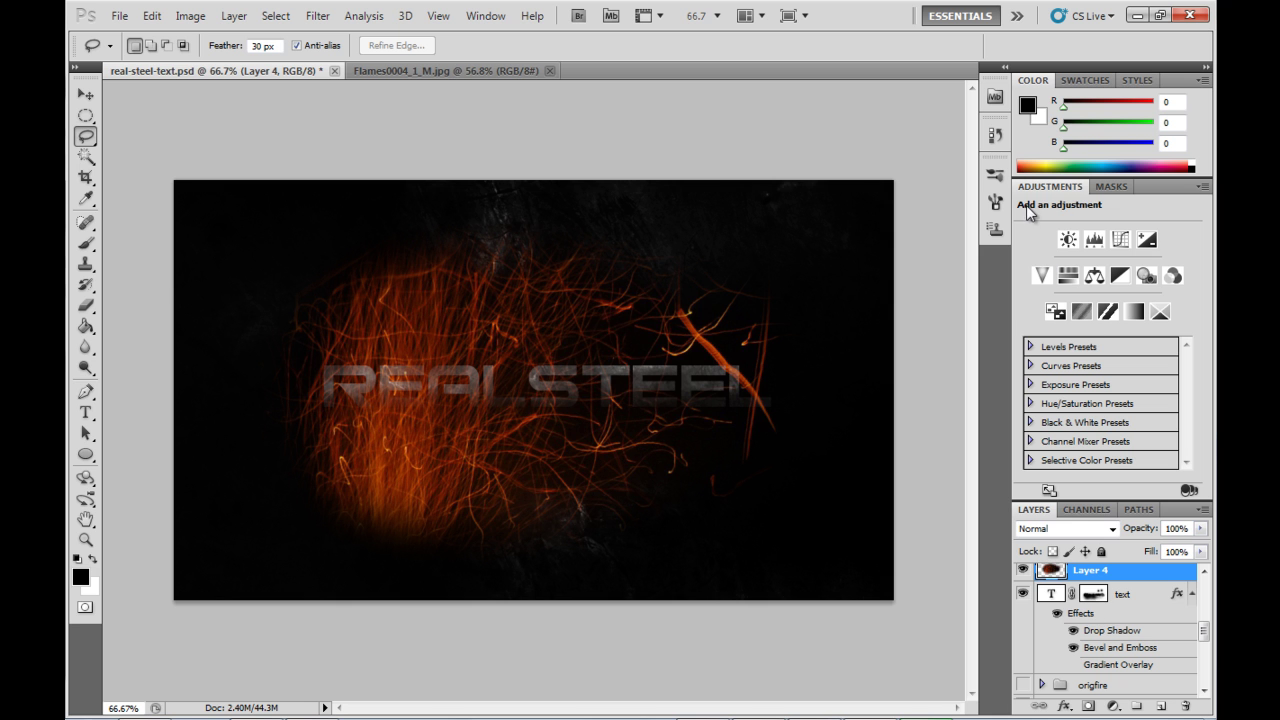
pyautogui.doubleClick(1066, 188)
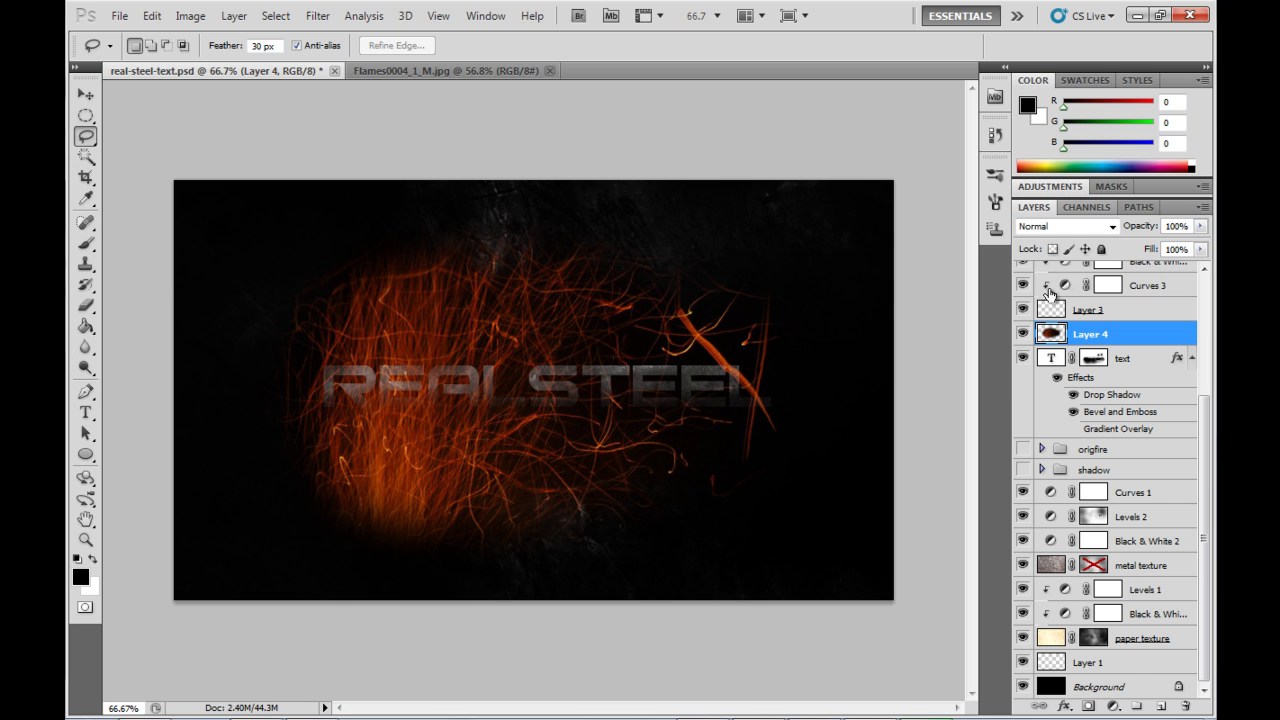
pyautogui.moveTo(1095, 336); pyautogui.dragTo(1090, 436)
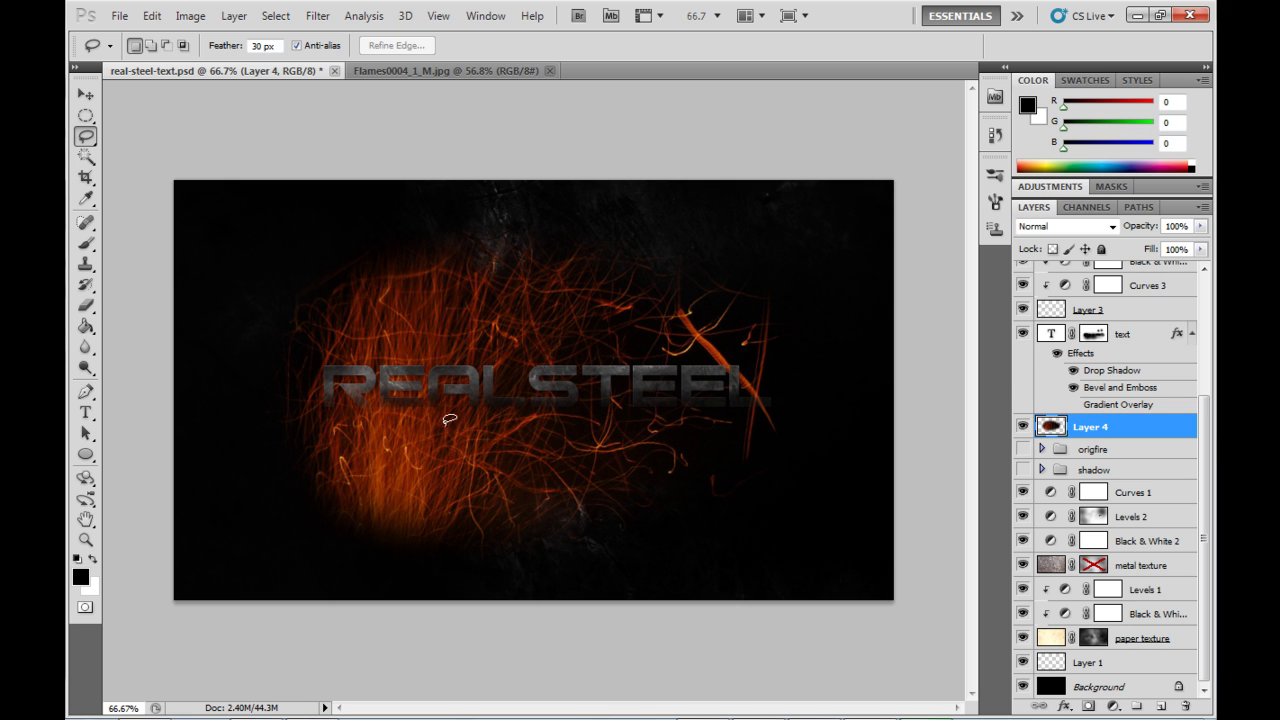
pyautogui.click(87, 95)
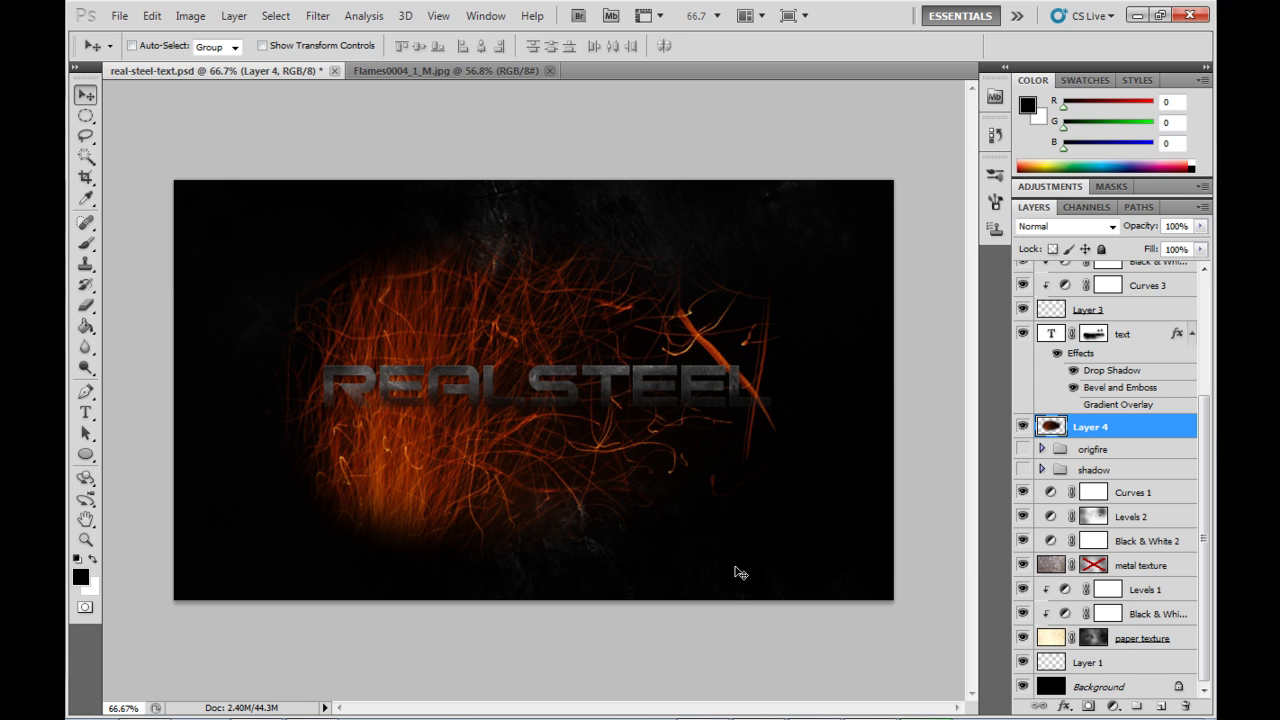
# Apply Levels with input values 77, 0.61 and 255 to the fire layer
pyautogui.hotkey('ctrl', 'l')
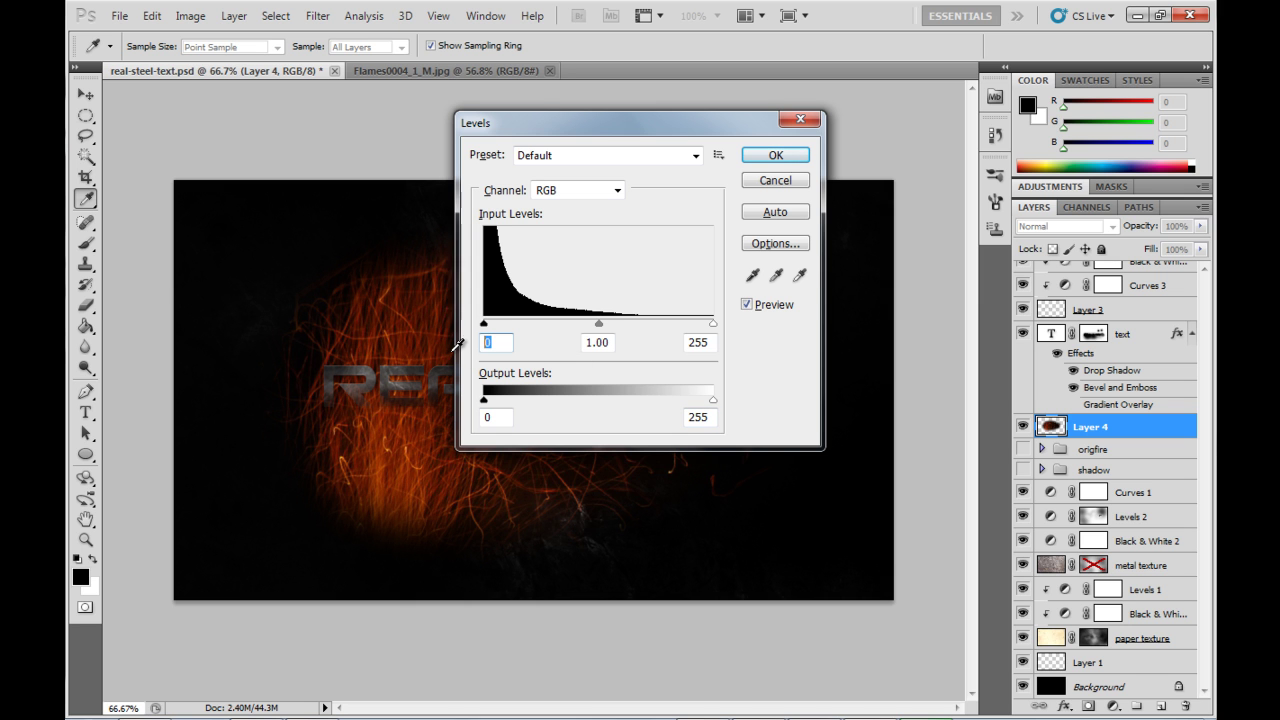
pyautogui.press('Tab')
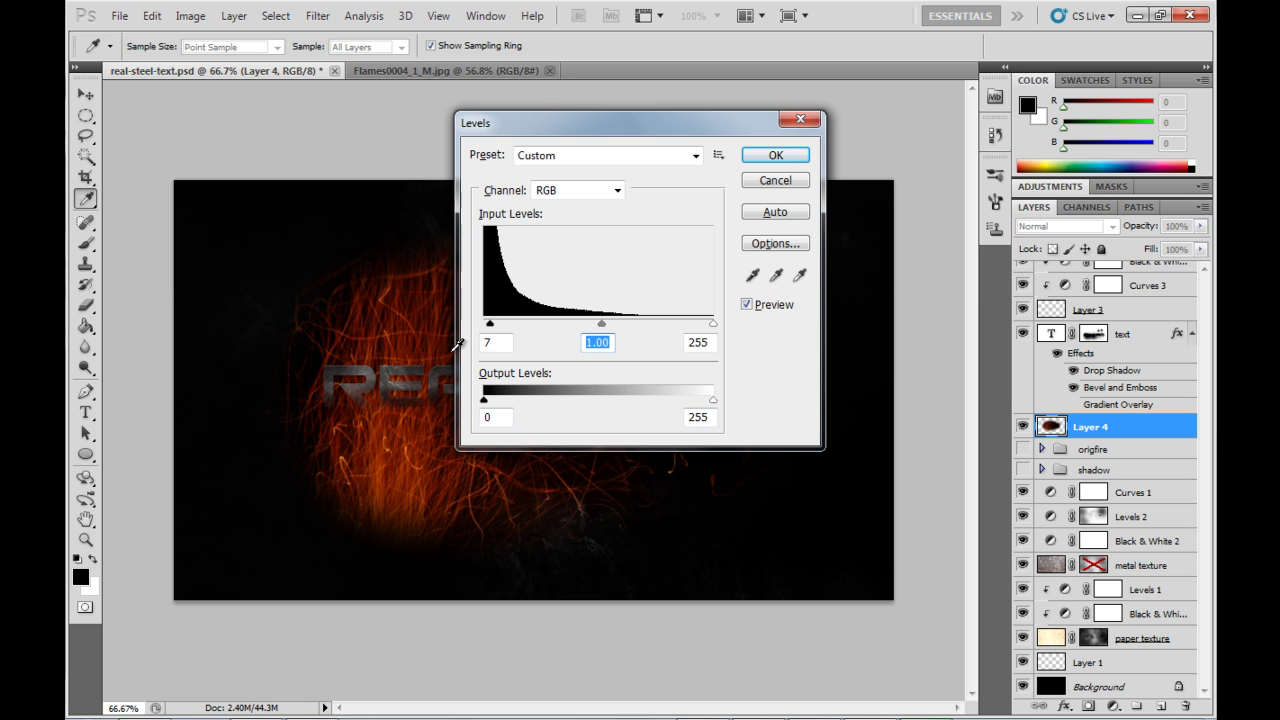
pyautogui.hotkey('shift', 'Tab')
pyautogui.write('7')
pyautogui.press('Tab')
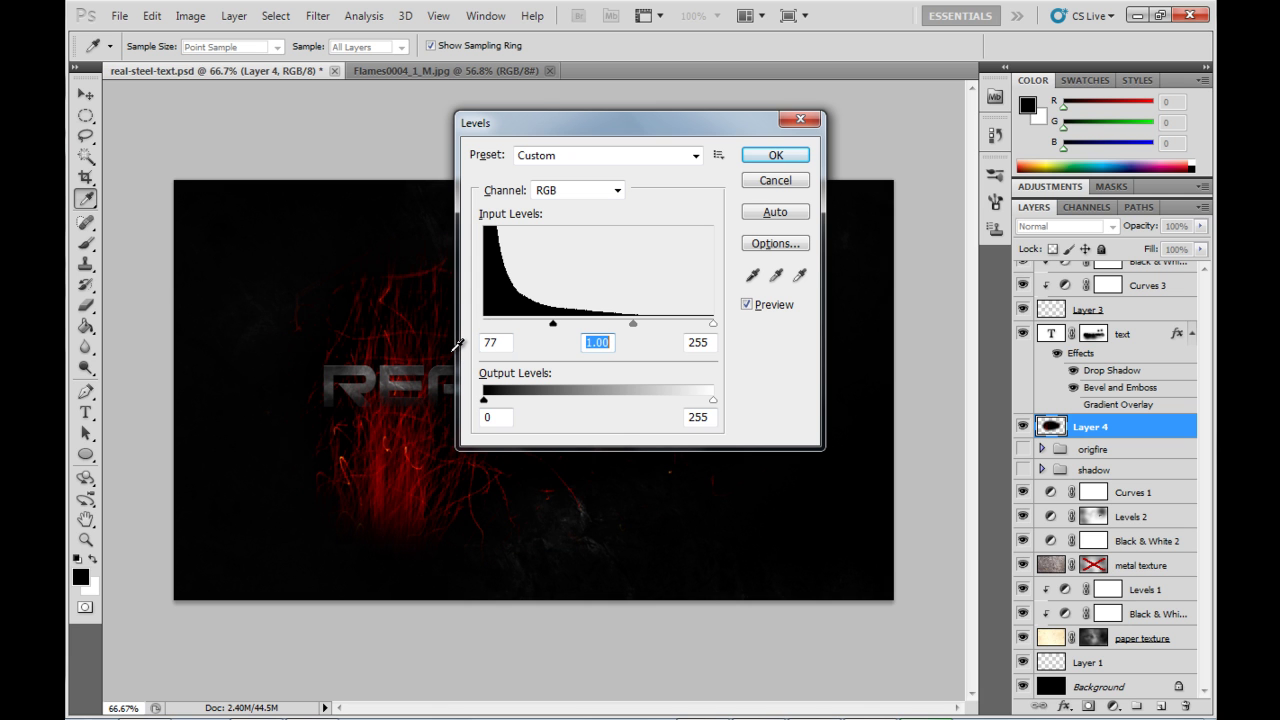
pyautogui.write('0.61')
pyautogui.press('Tab')
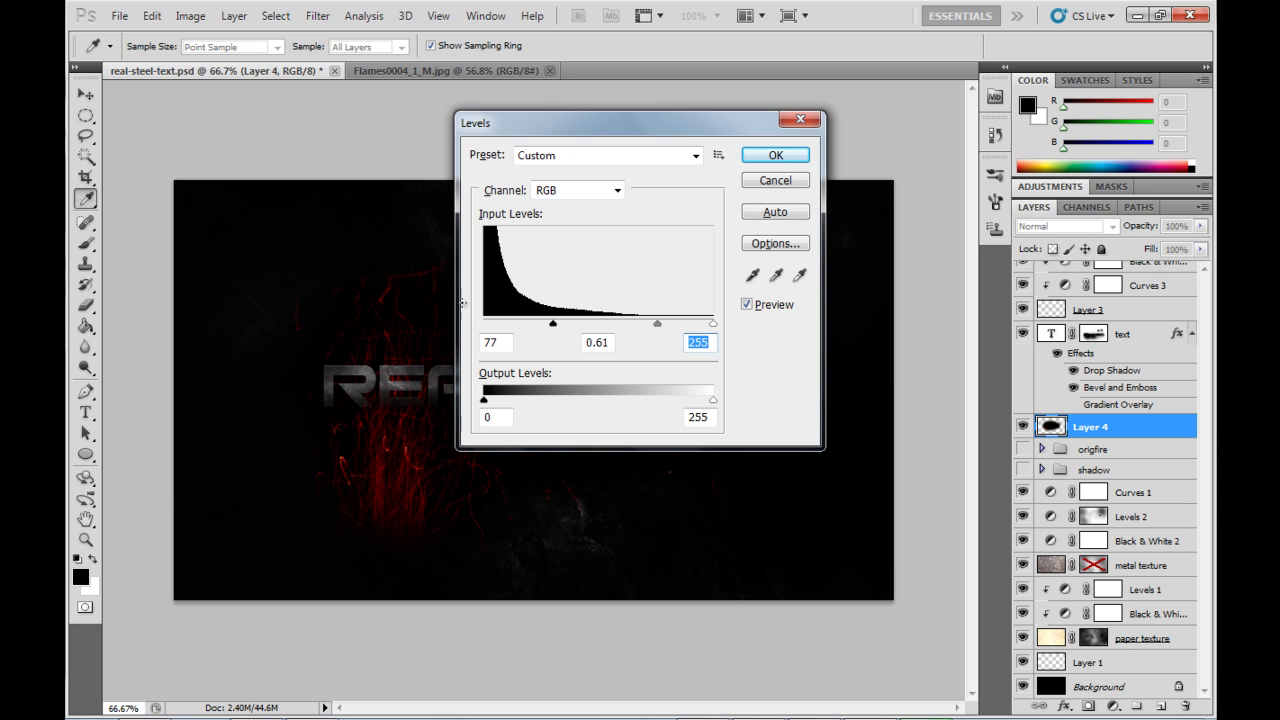
pyautogui.click(752, 158)
pyautogui.press('v')
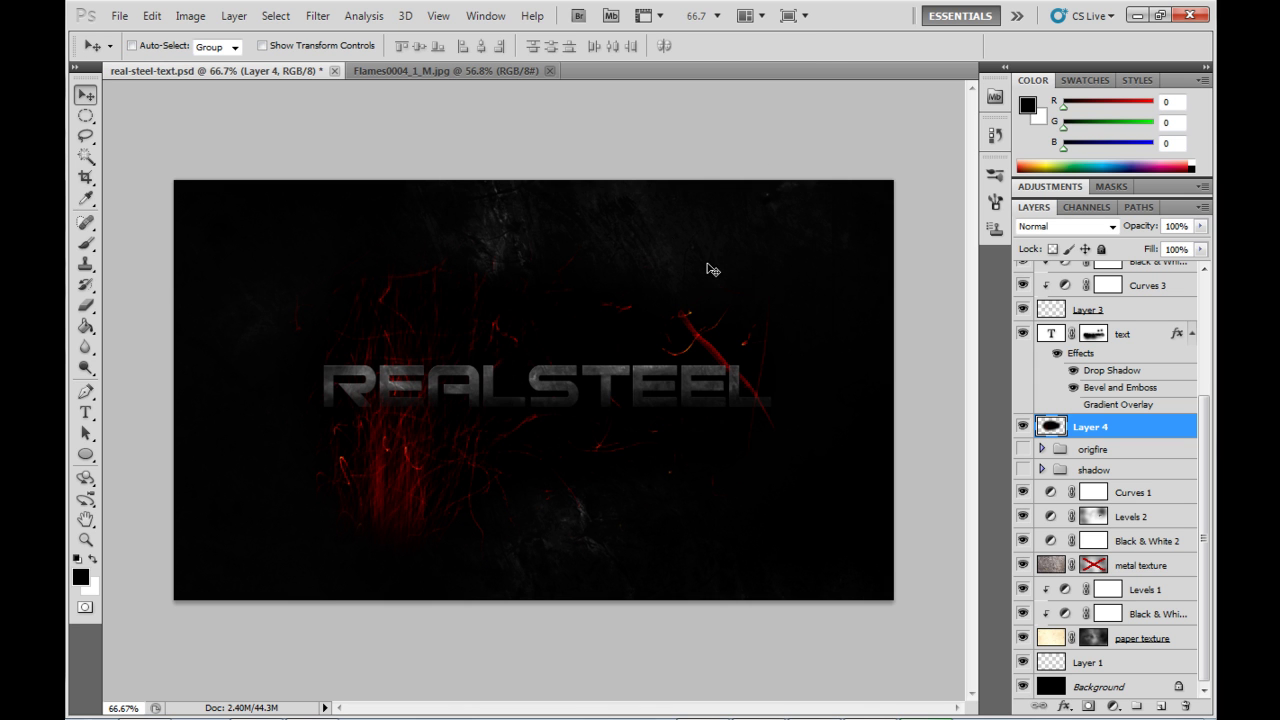
# Set the fire layer to Screen, scale it to about 80%, and move it up onto REALSTEEL
pyautogui.click(1112, 228)
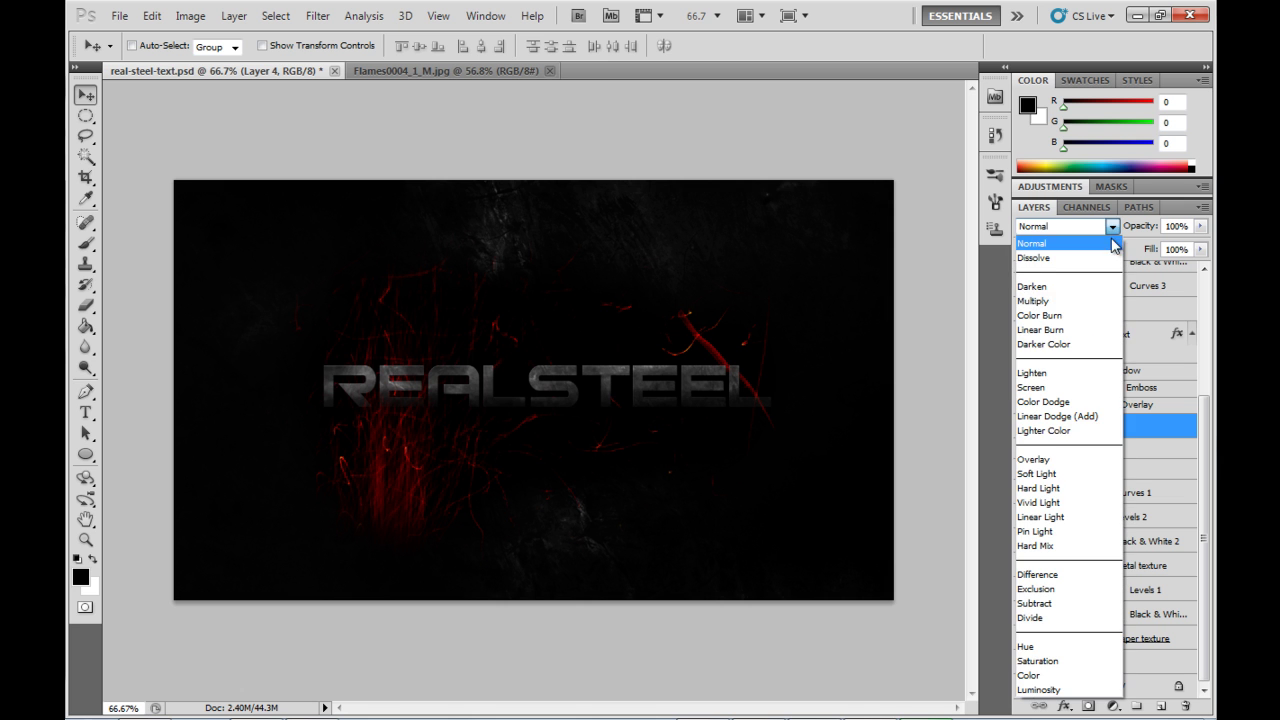
pyautogui.click(1058, 388)
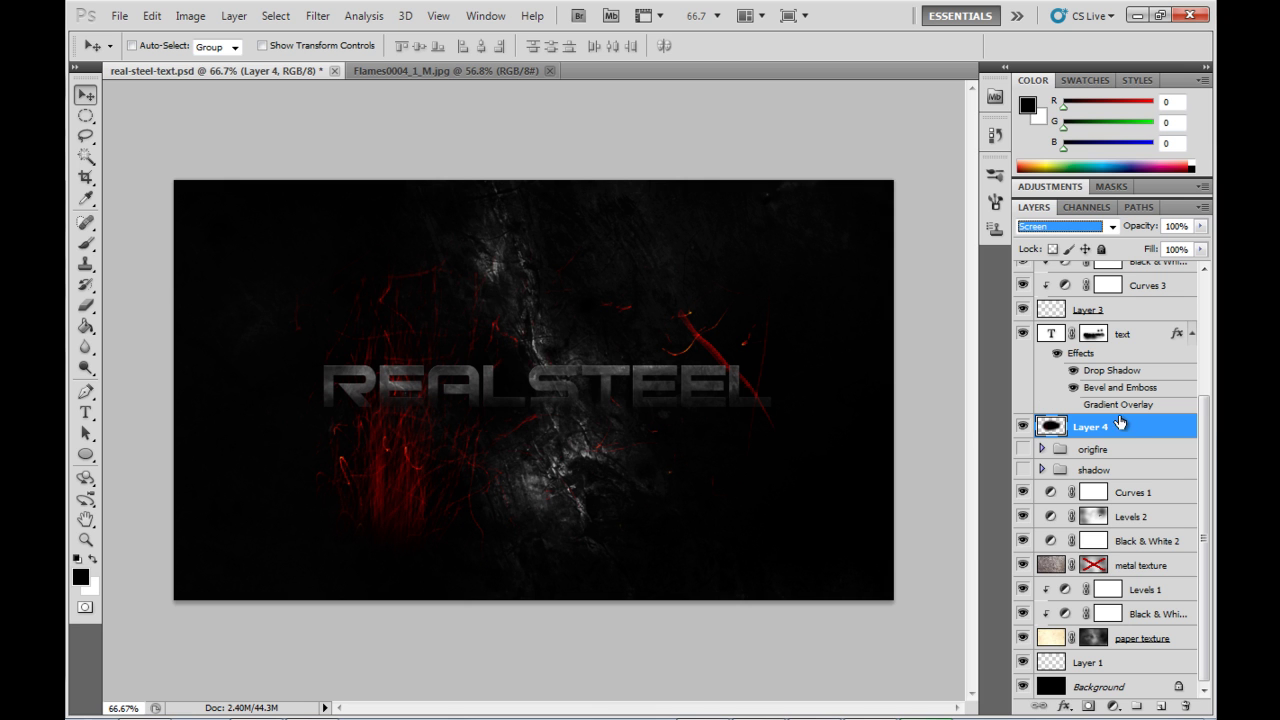
pyautogui.click(341, 46)
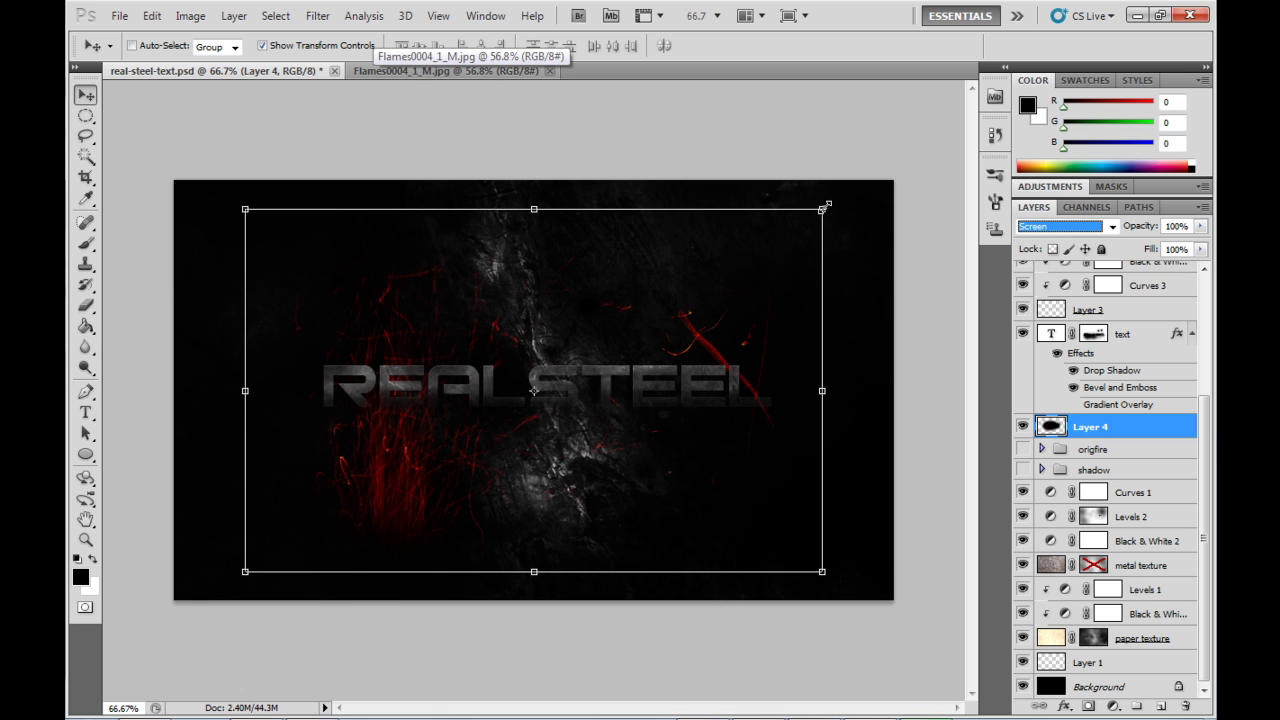
pyautogui.moveTo(824, 206); pyautogui.dragTo(716, 377)
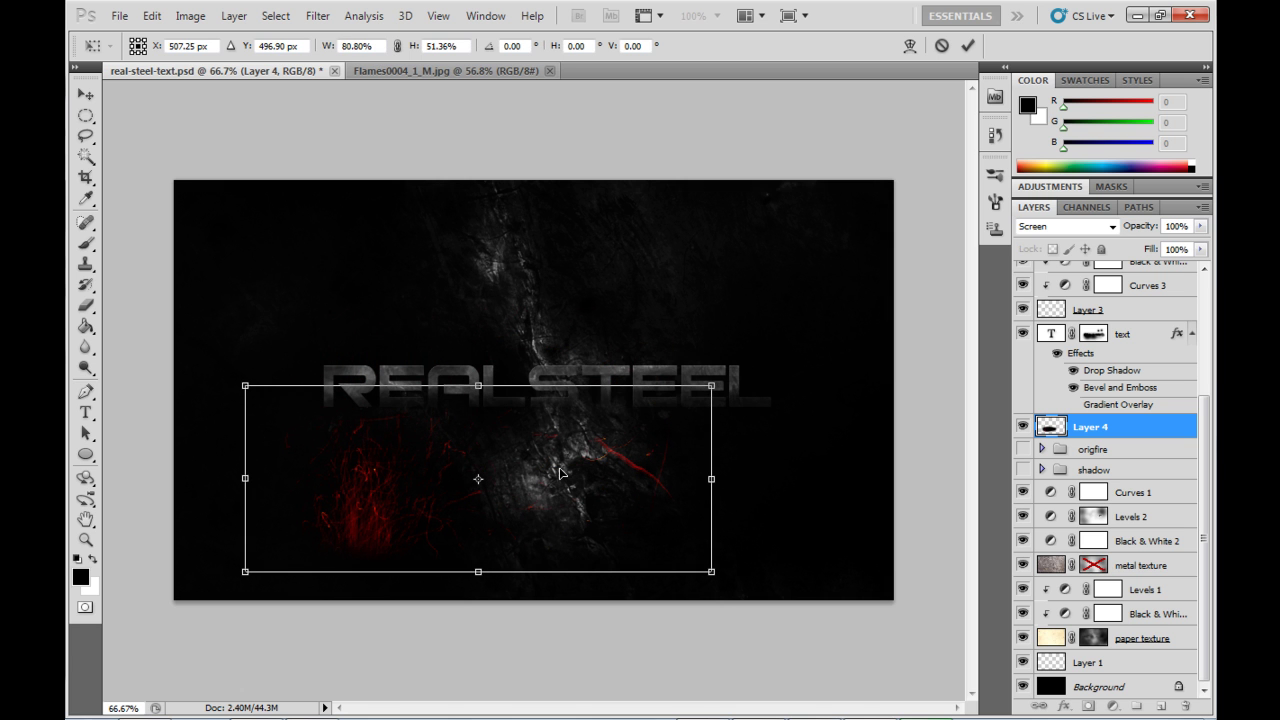
pyautogui.press('Return')
pyautogui.moveTo(560, 474); pyautogui.dragTo(528, 387)
pyautogui.hotkey('ctrl', 't')
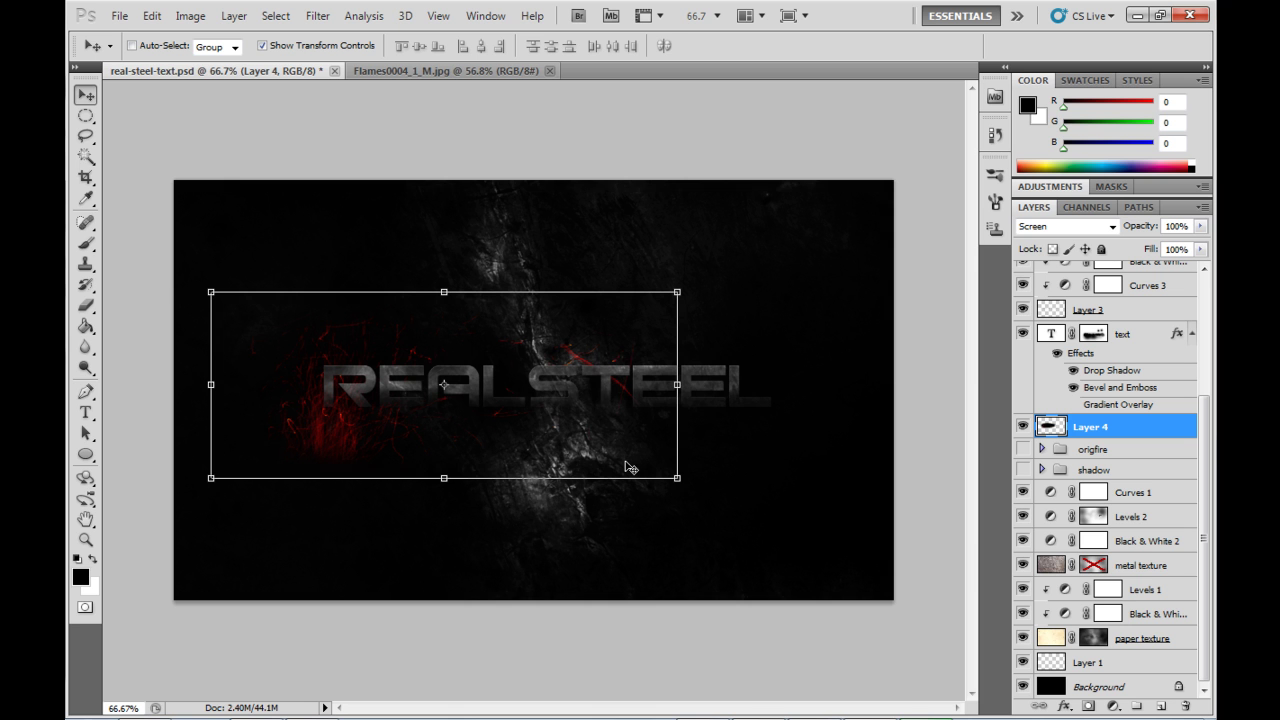
# Duplicate the fire layer, then rotate, resize and place the copy over the text's right side
pyautogui.hotkey('ctrl', 'j')
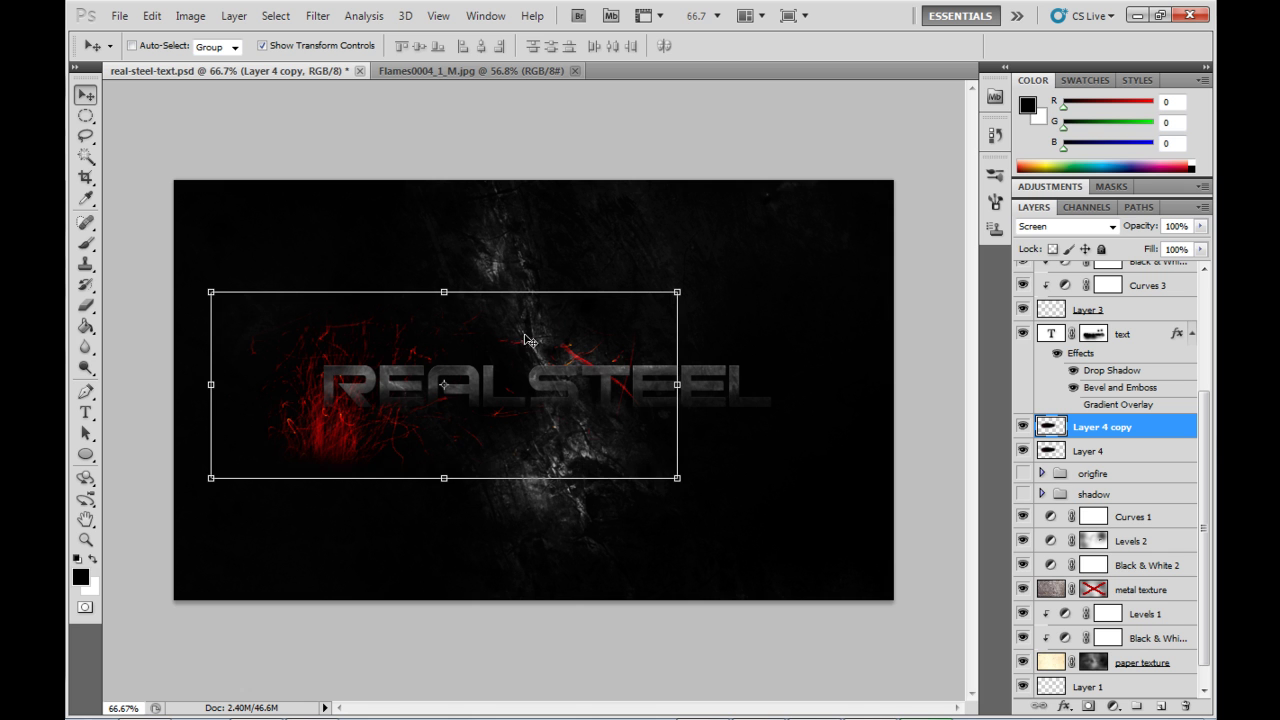
pyautogui.moveTo(520, 342); pyautogui.dragTo(659, 354)
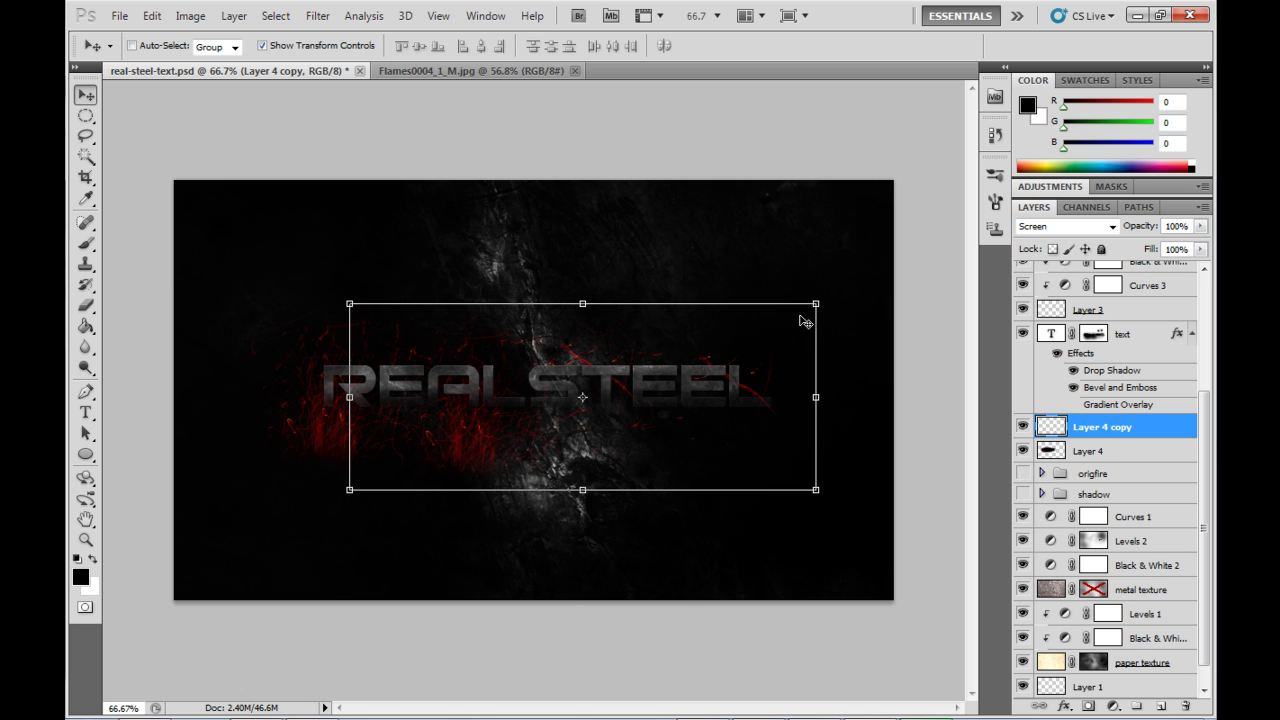
pyautogui.moveTo(818, 290); pyautogui.dragTo(460, 309)
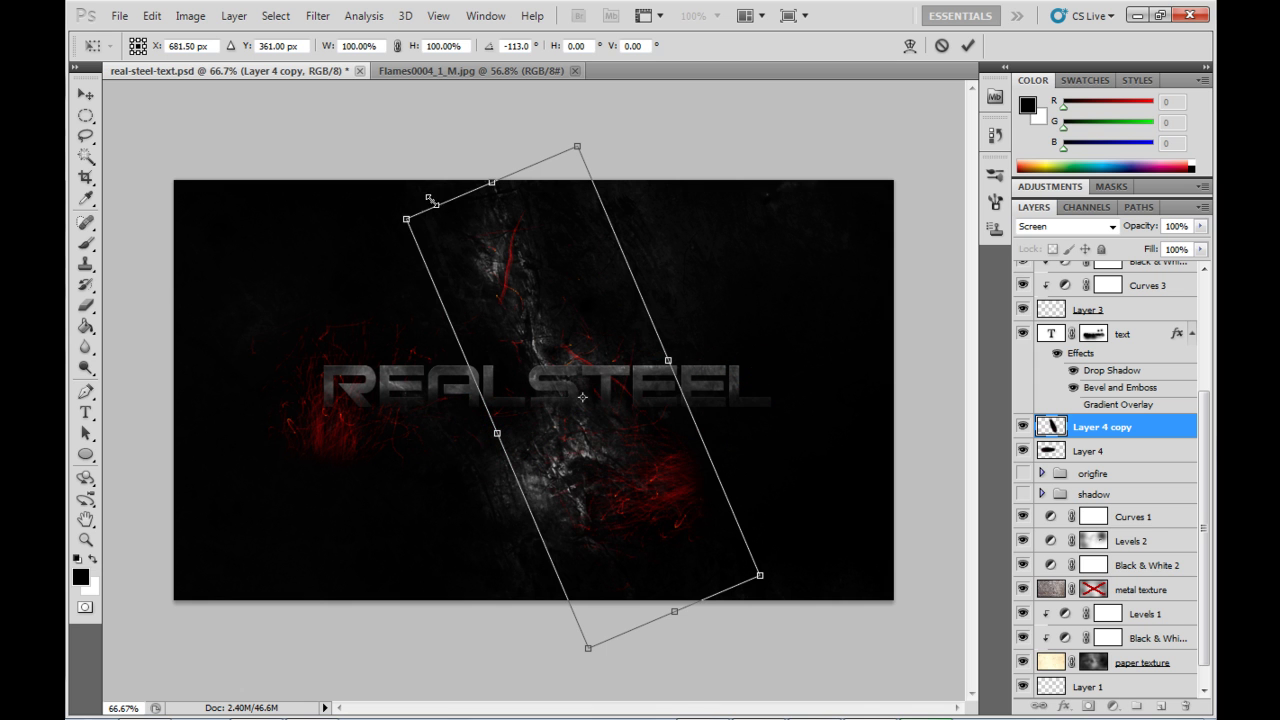
pyautogui.moveTo(406, 212); pyautogui.dragTo(395, 255)
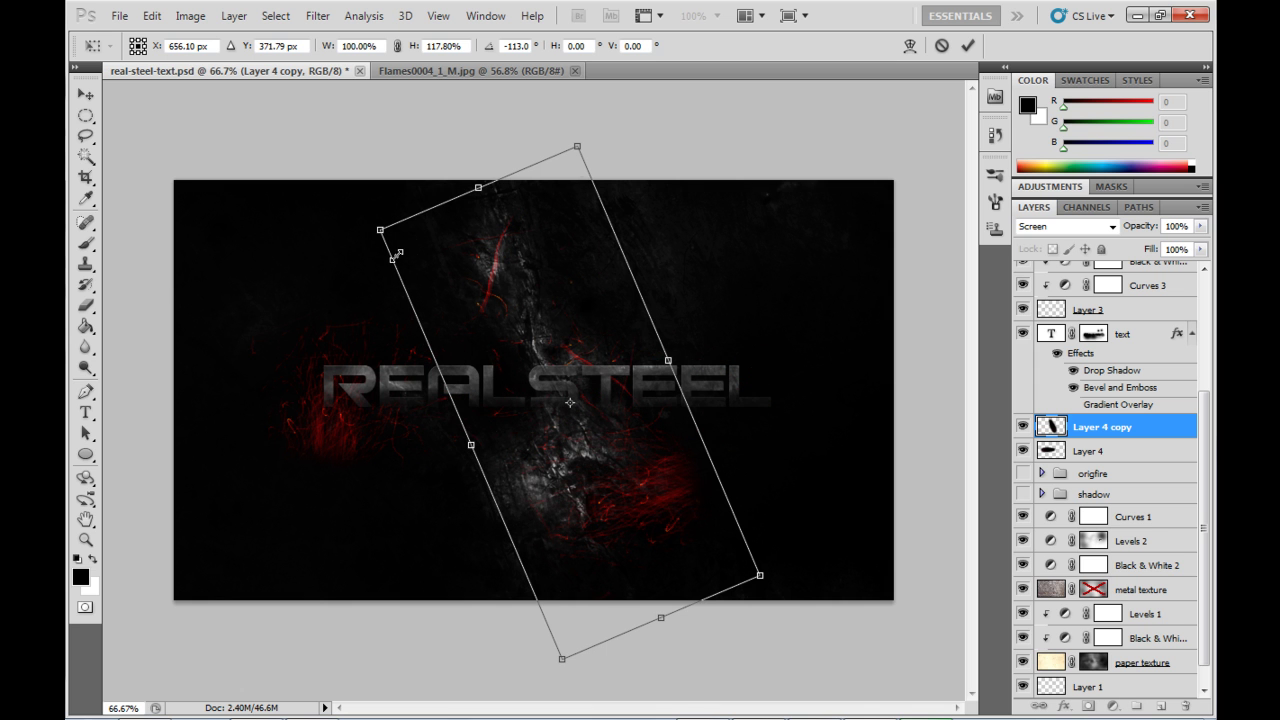
pyautogui.moveTo(578, 147); pyautogui.dragTo(645, 448)
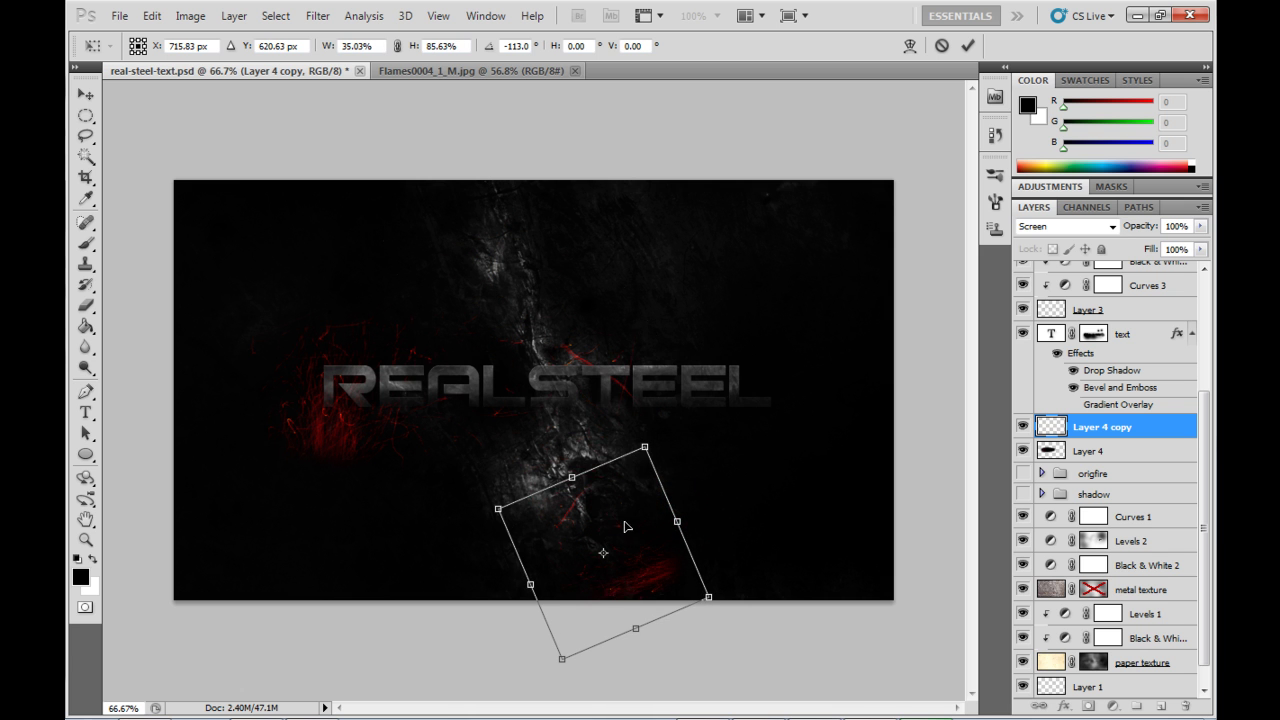
pyautogui.moveTo(625, 526); pyautogui.dragTo(690, 355)
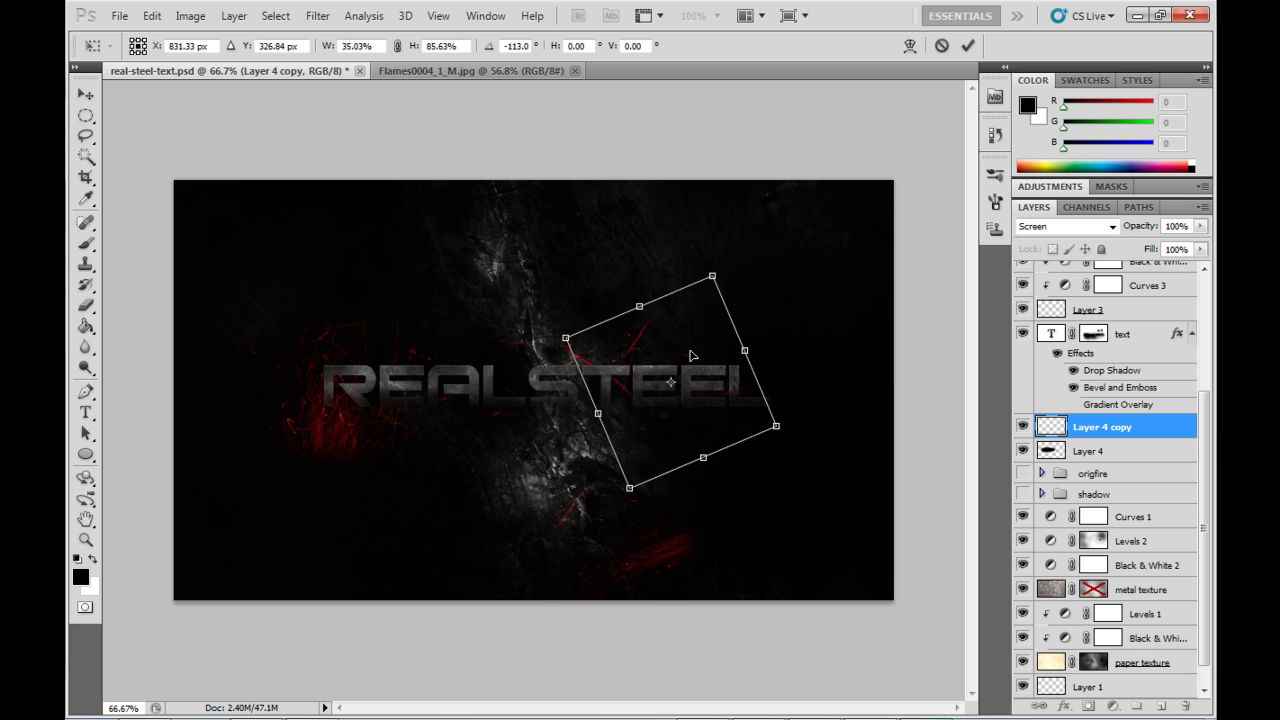
pyautogui.moveTo(639, 305); pyautogui.dragTo(617, 255)
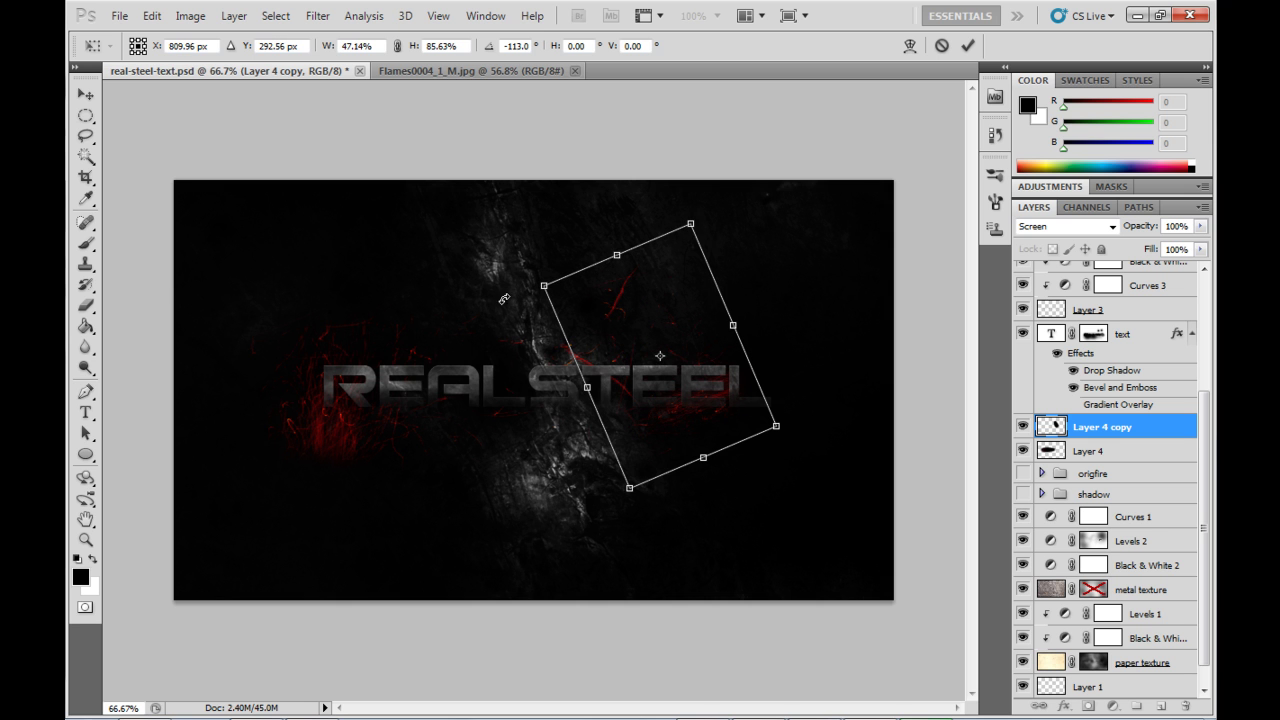
pyautogui.moveTo(531, 285); pyautogui.dragTo(516, 327)
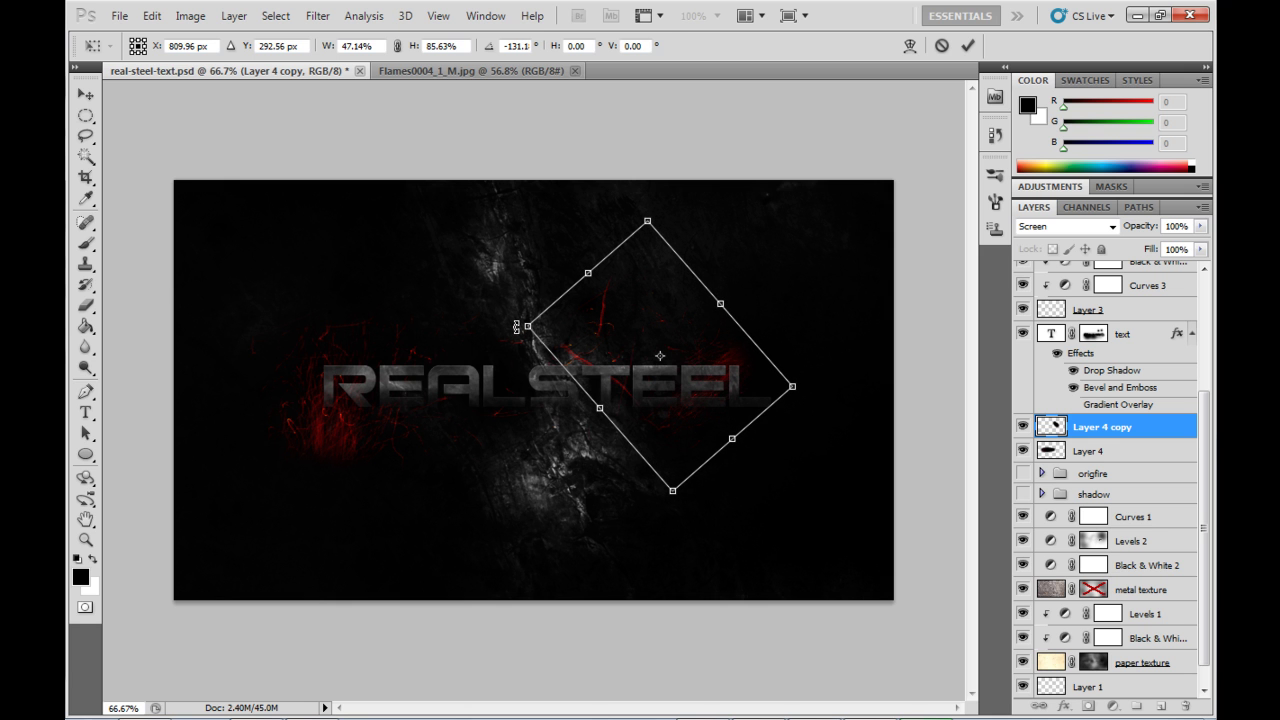
pyautogui.press('Return')
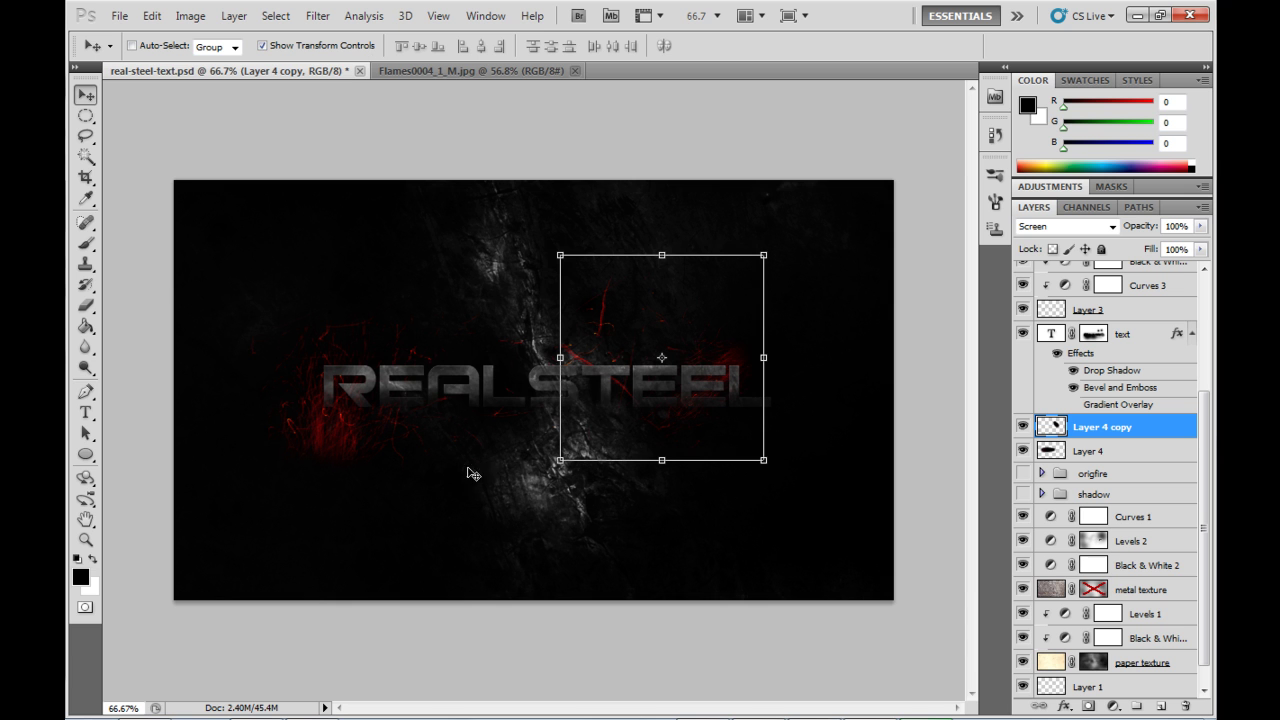
# Duplicate Layer 4 again and shrink the copy to about 42% with a slight tilt
pyautogui.click(1090, 455)
pyautogui.hotkey('ctrl', 'j')
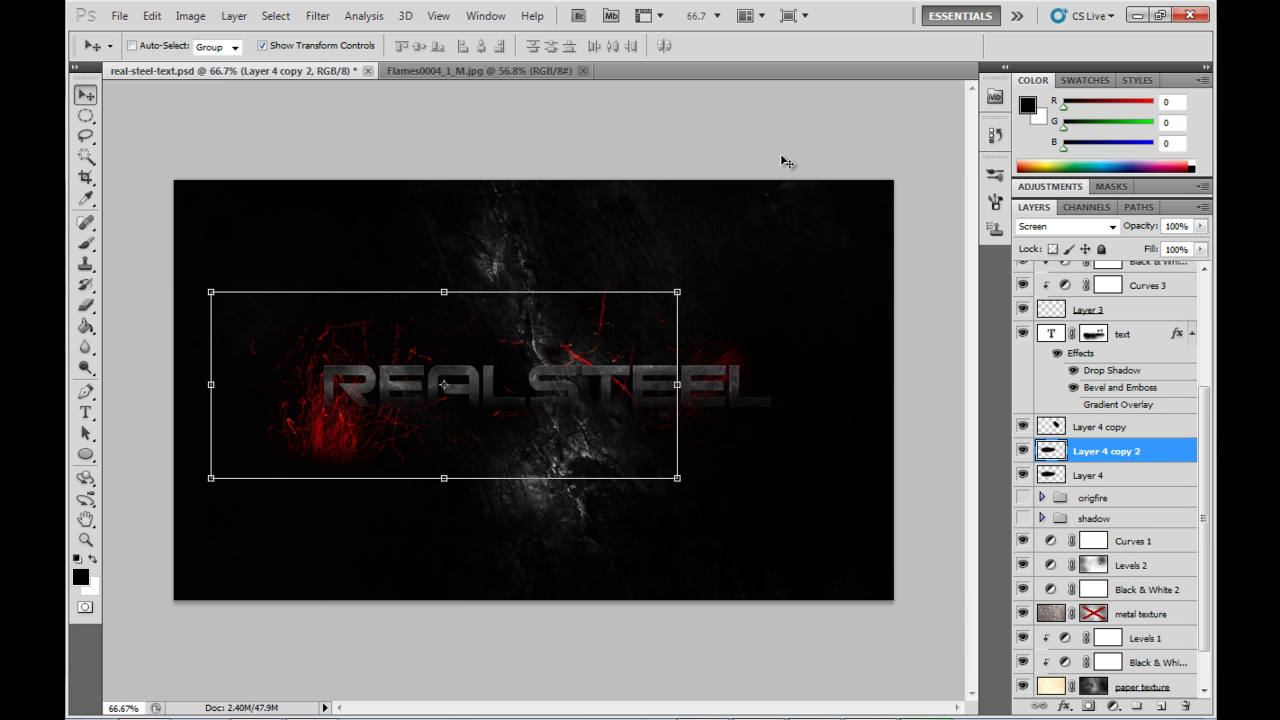
pyautogui.moveTo(680, 290); pyautogui.dragTo(618, 392)
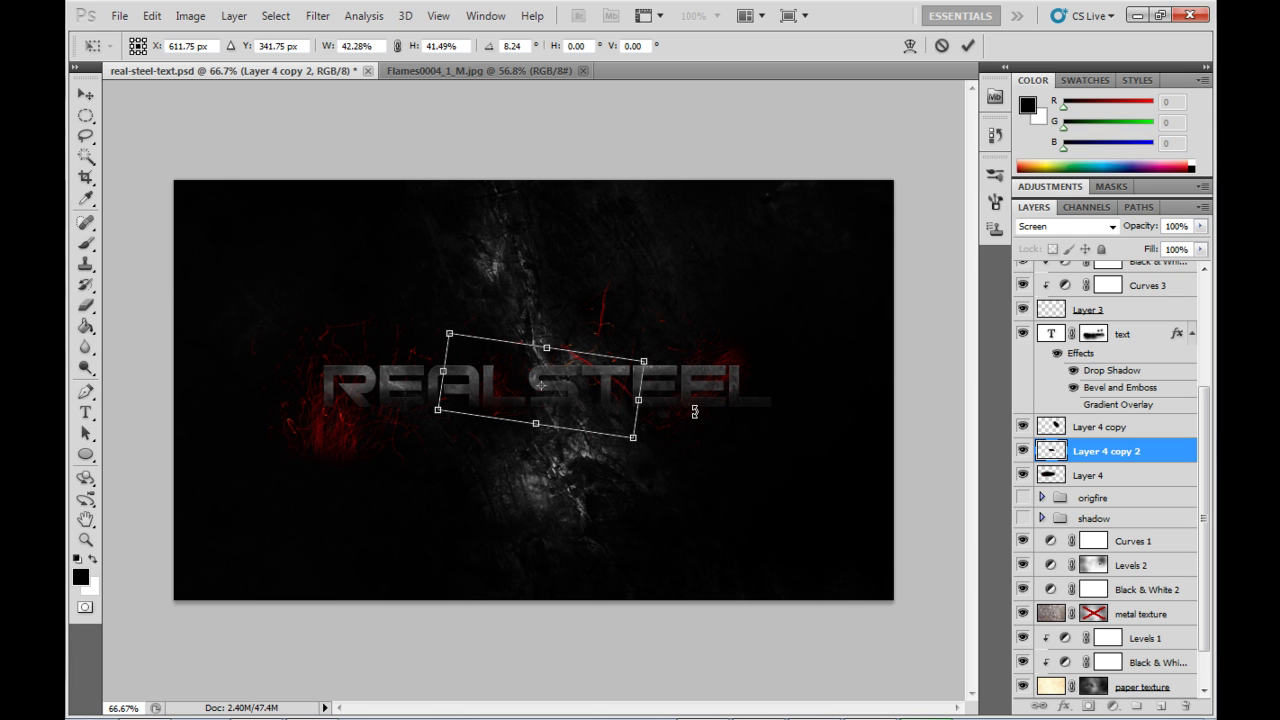
pyautogui.click(967, 45)
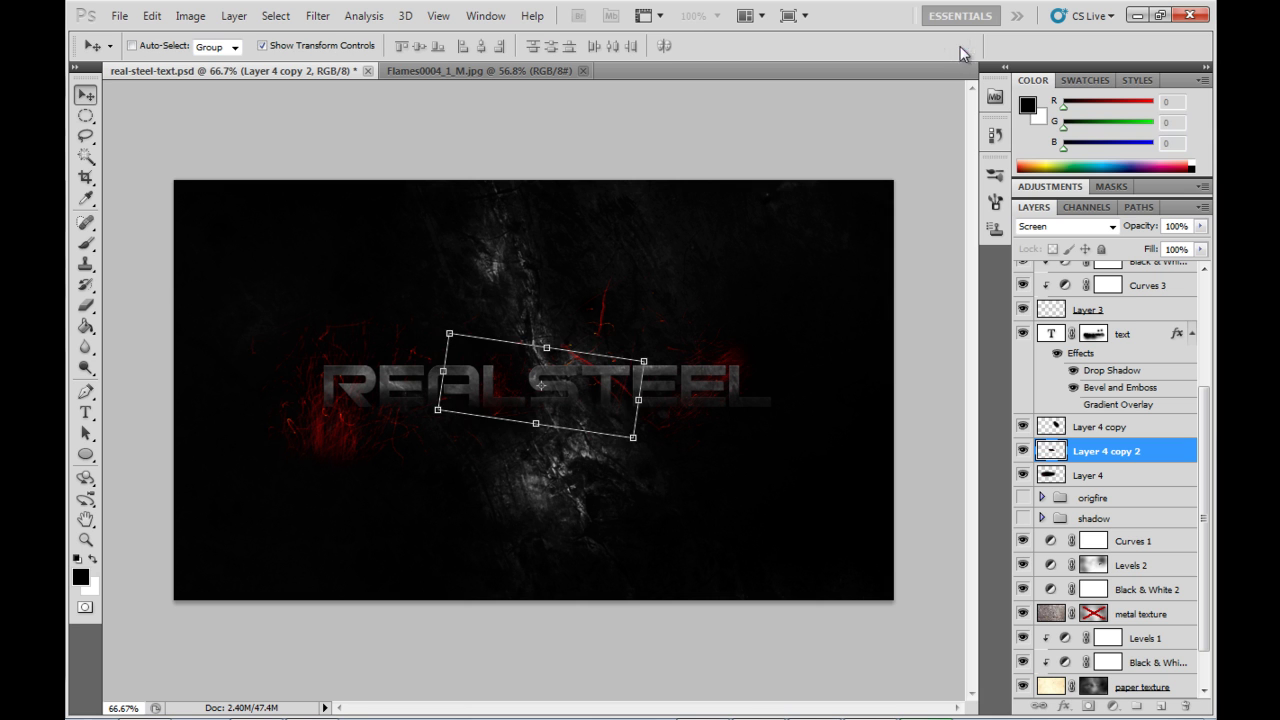
# Turn off Show Transform Controls in the Move tool options bar to clear the fire layers' bounding box
pyautogui.click(301, 47)
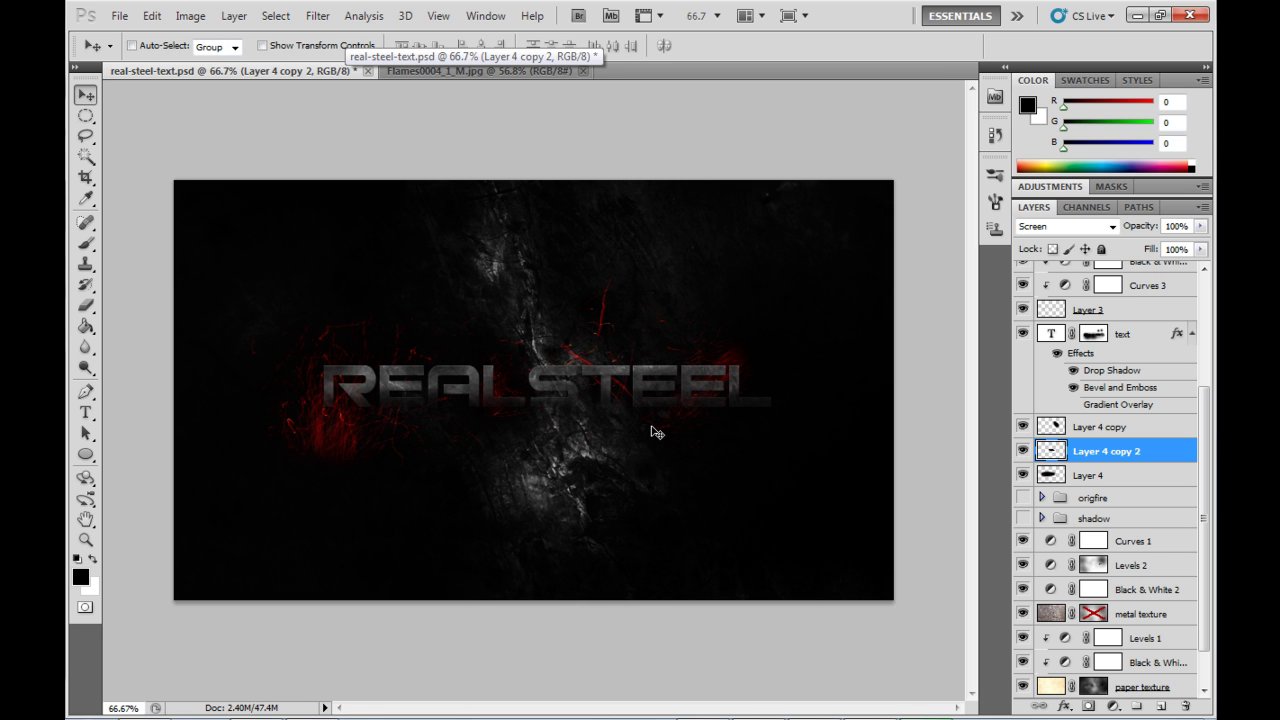